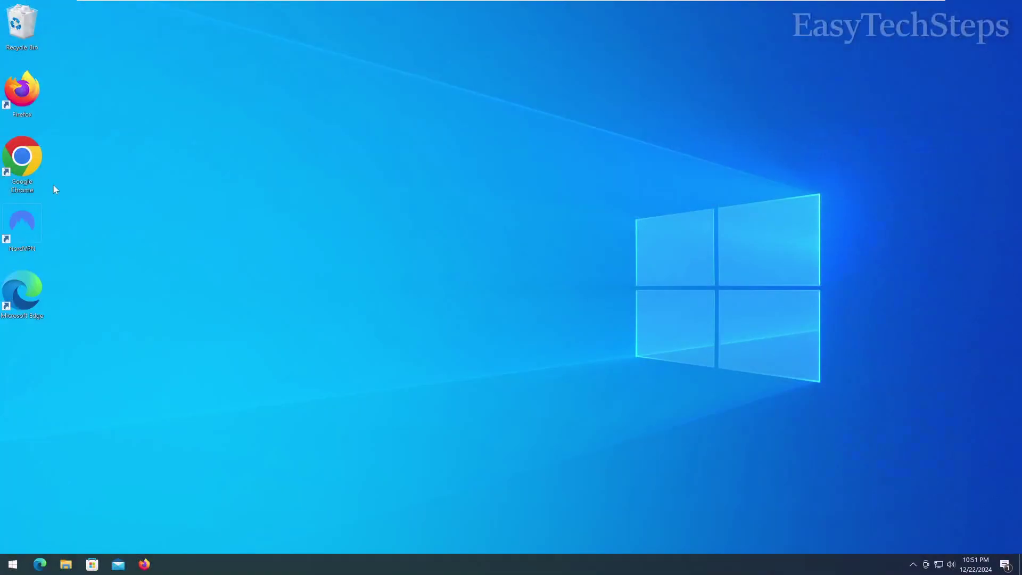
Step: Search 'keepassxc download' in Chrome and download the KeePassXC Windows installer
double_click(44, 161)
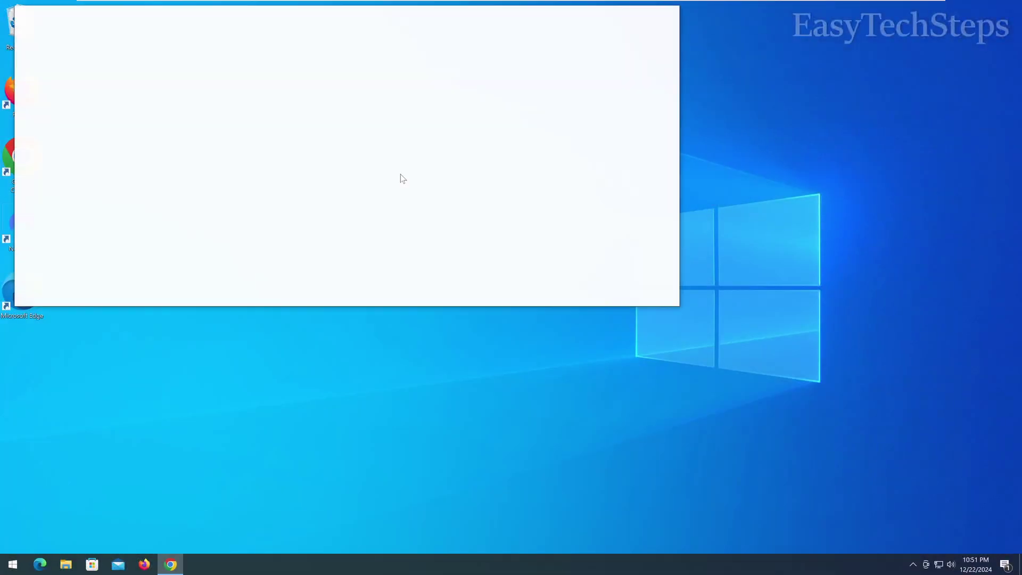
left_click(643, 16)
type("keepassxc downl")
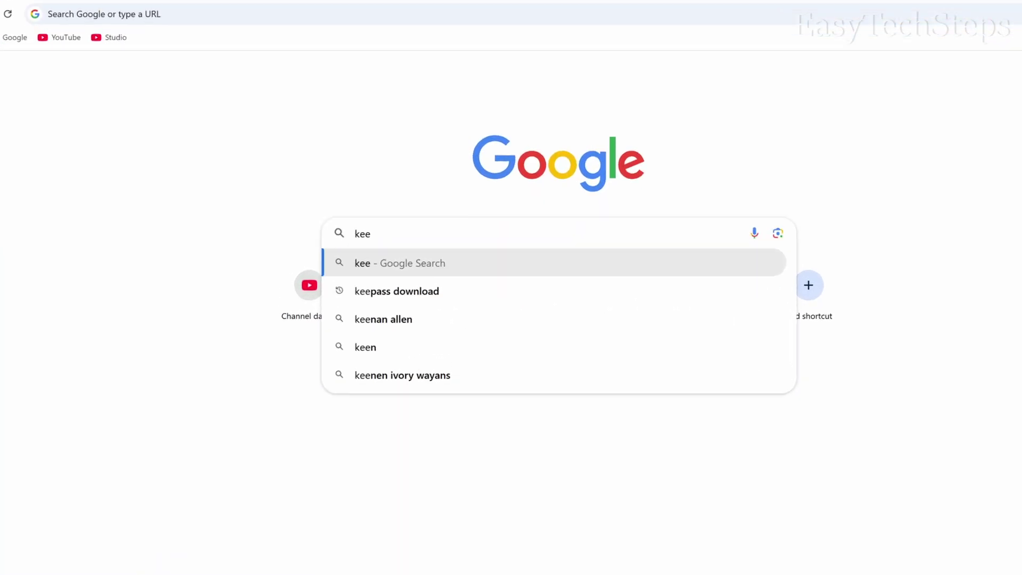
type("oad")
key("Return")
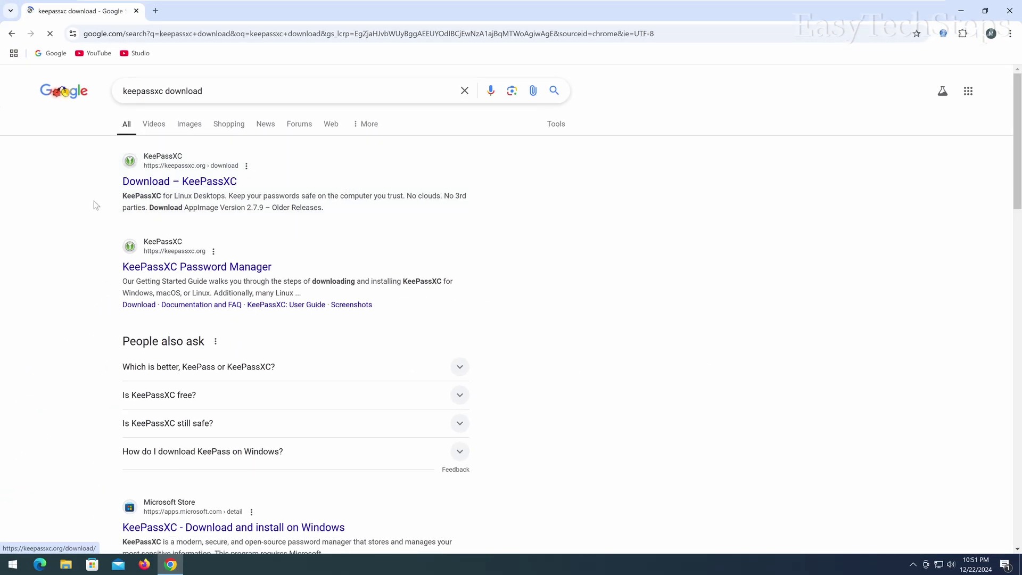
left_click(207, 187)
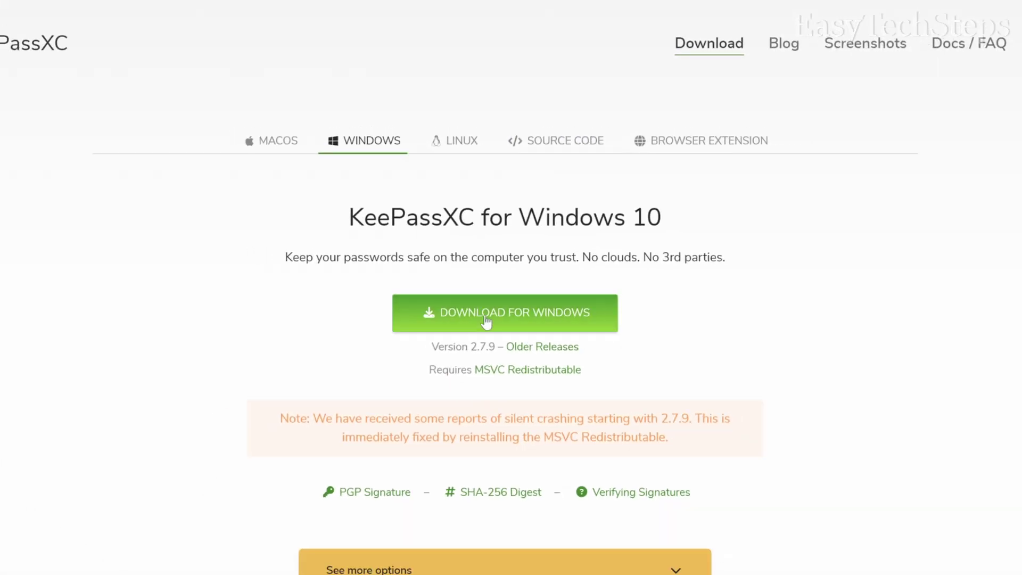
left_click(486, 319)
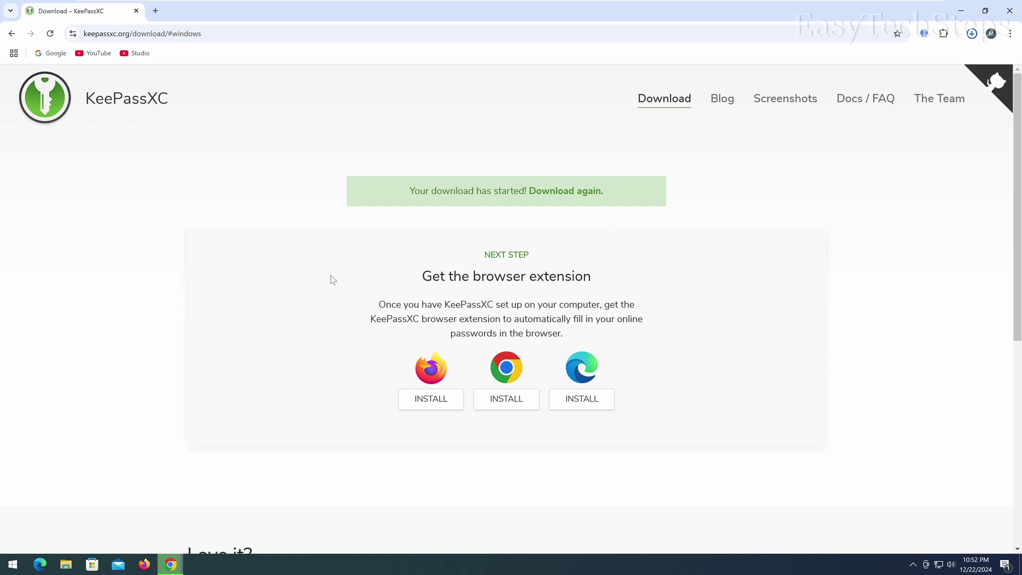
Step: Run the downloaded KeePassXC MSI installer from the Downloads folder
left_click(959, 60)
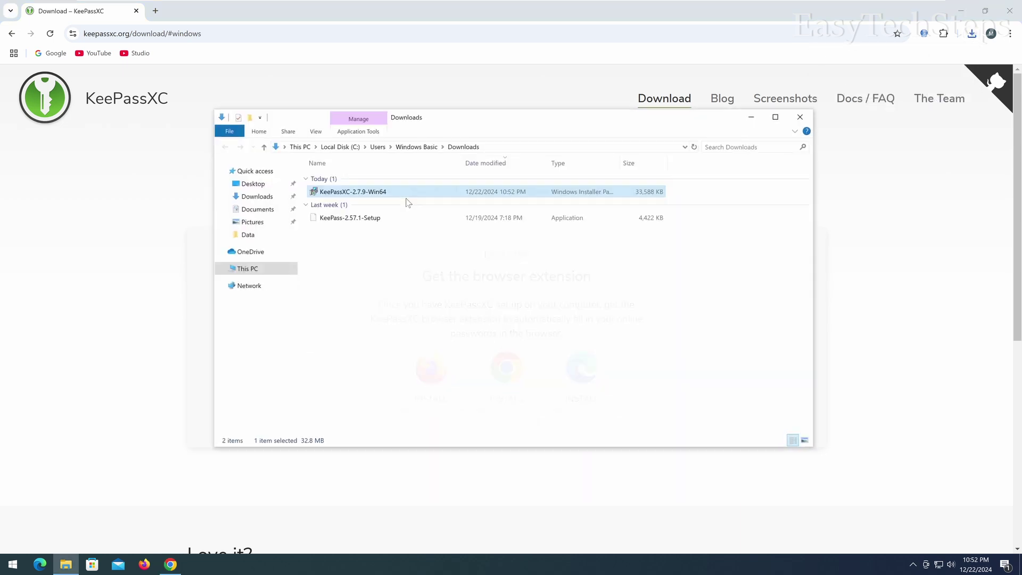
right_click(341, 190)
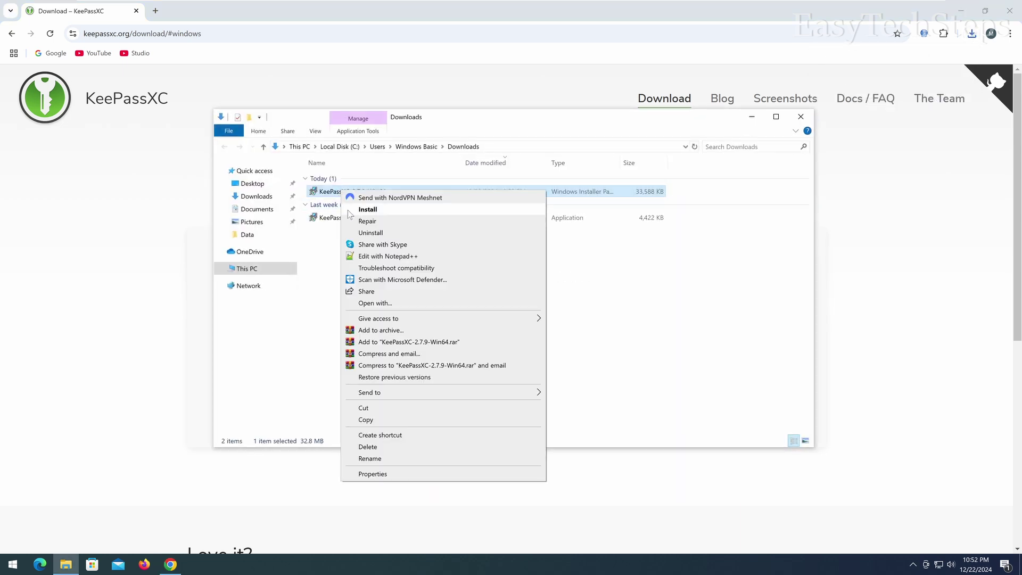
left_click(367, 213)
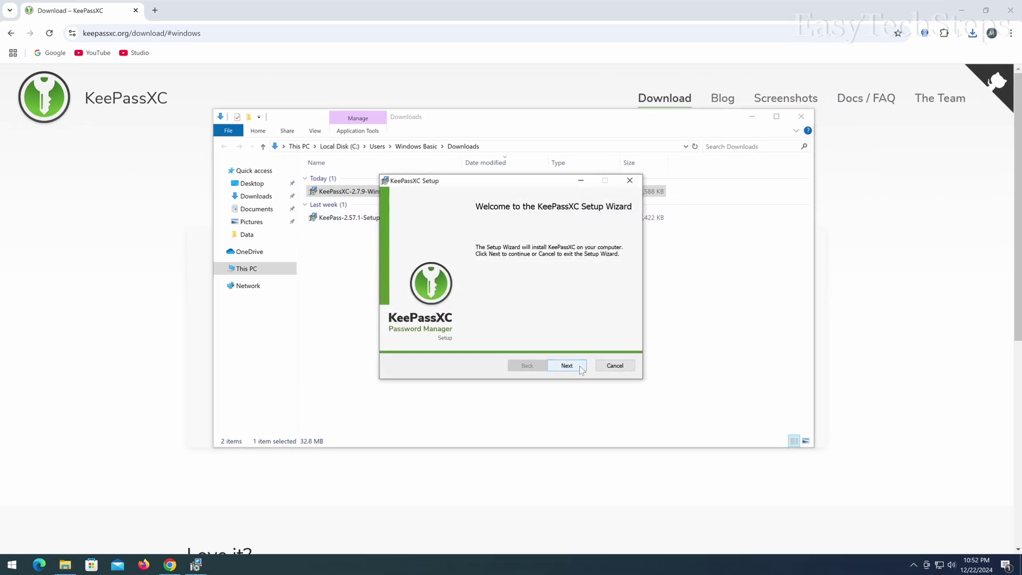
Step: Install KeePassXC with a desktop shortcut, accepting the licence and UAC, without launching afterwards
left_click(581, 370)
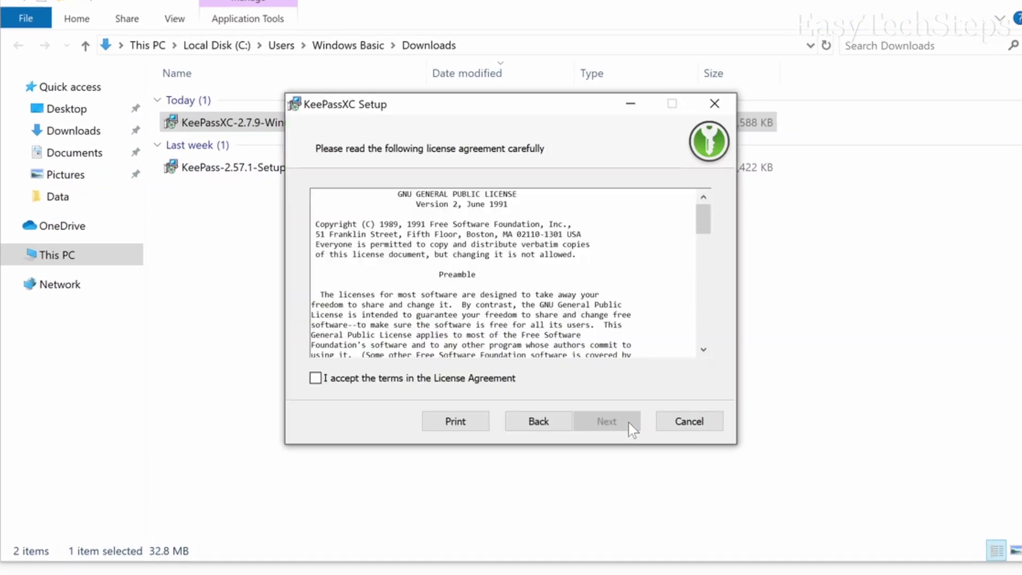
left_click(463, 379)
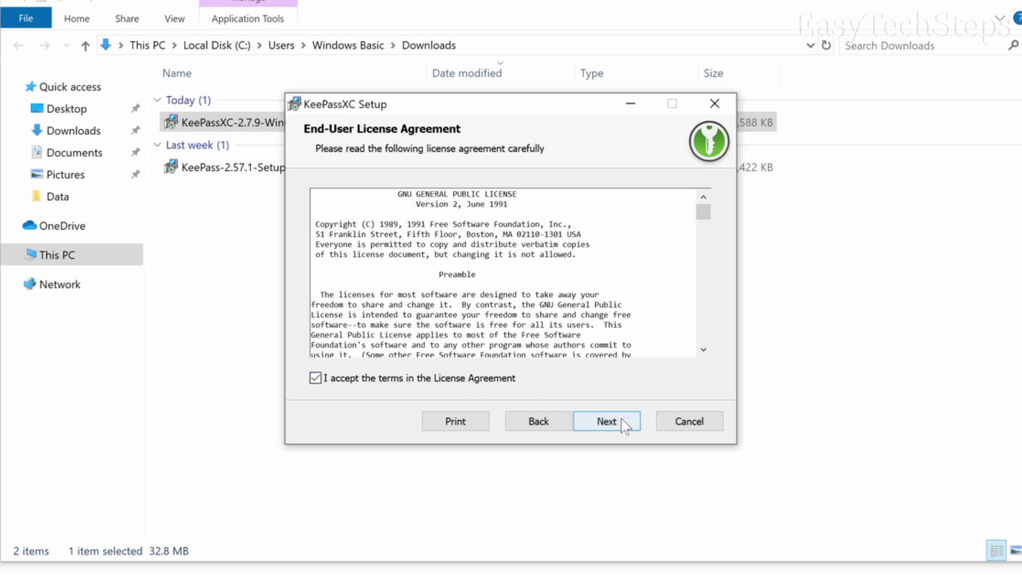
left_click(612, 424)
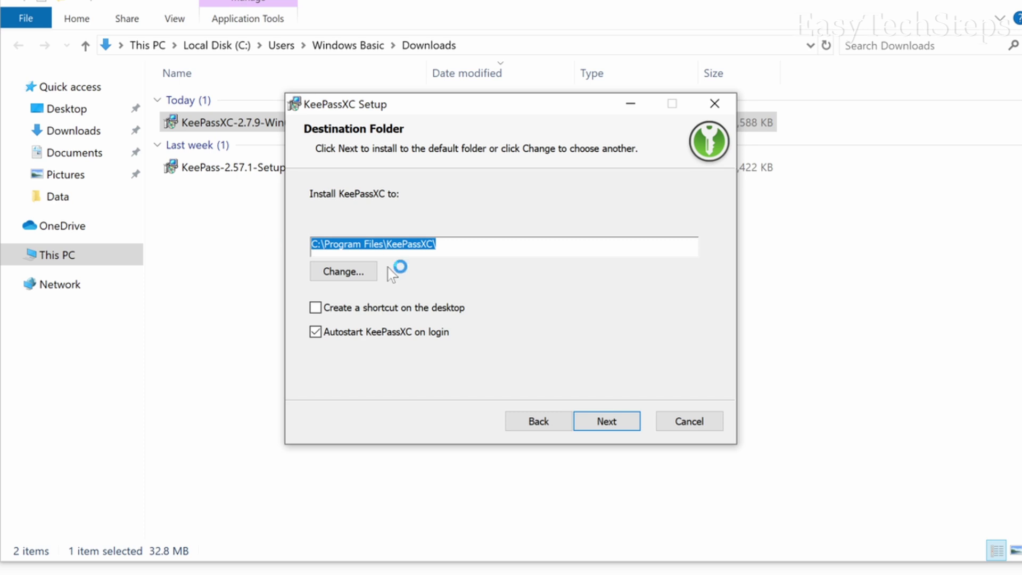
left_click(334, 312)
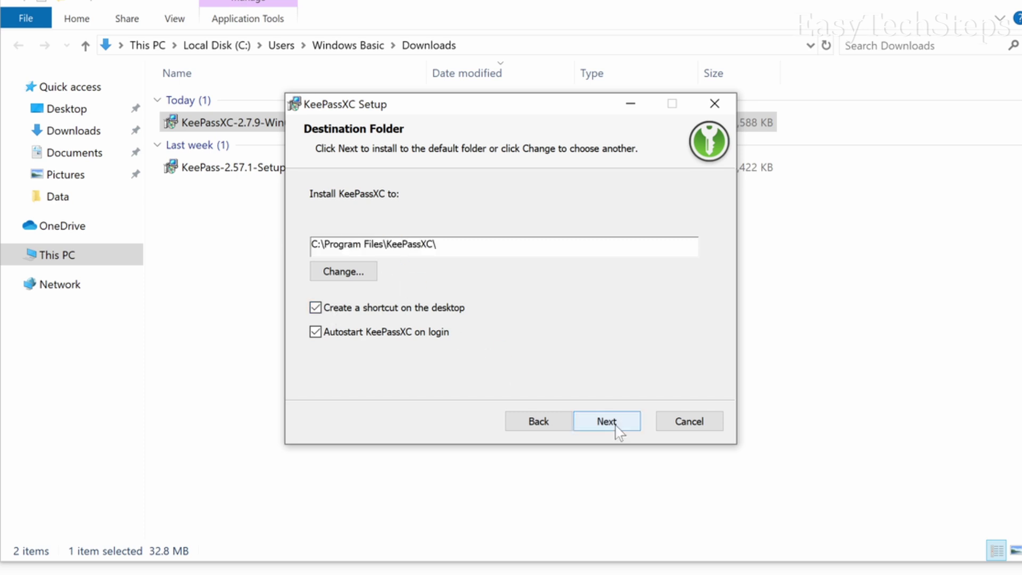
left_click(616, 425)
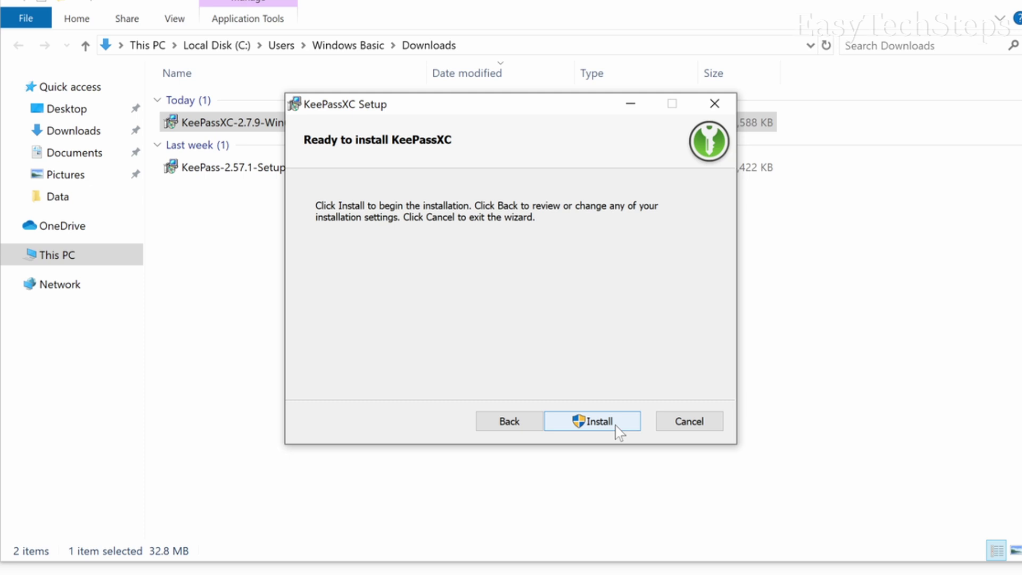
left_click(616, 425)
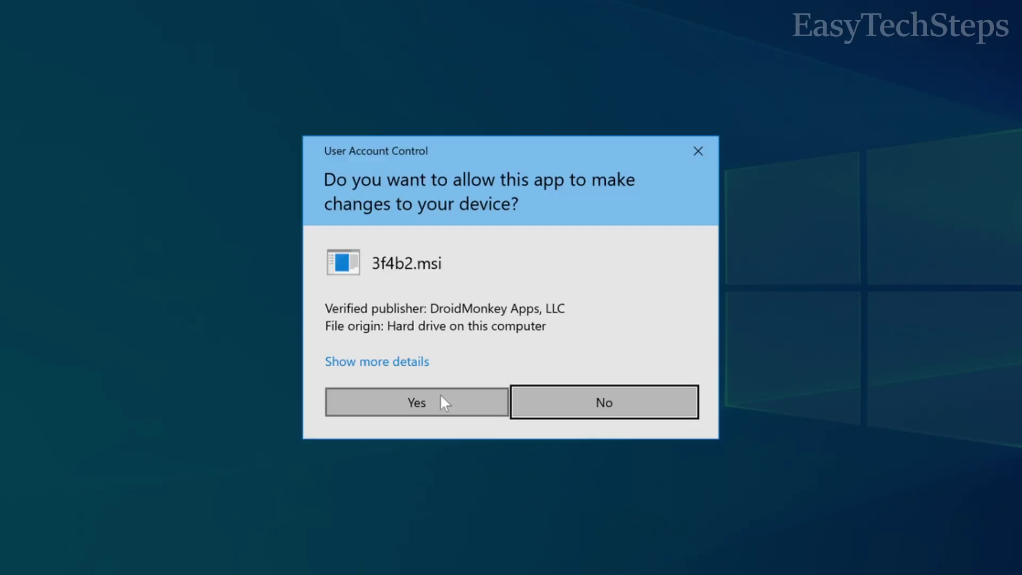
left_click(441, 395)
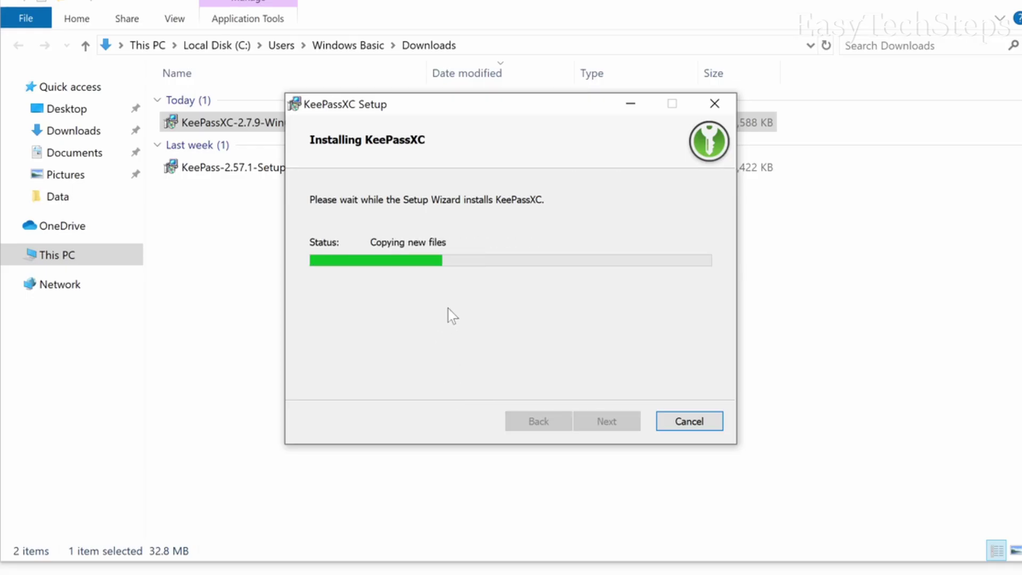
left_click(460, 427)
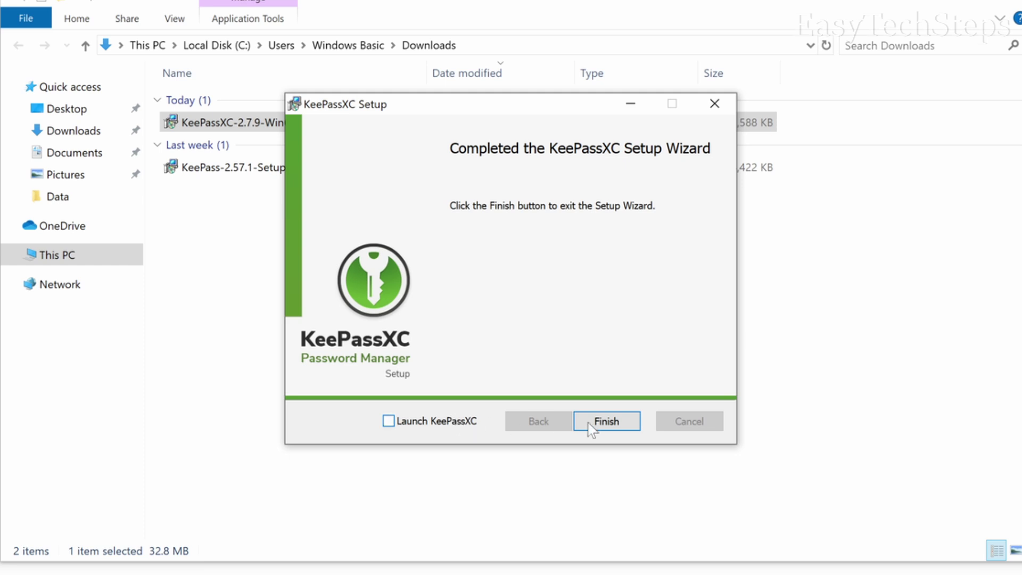
Step: Finish setup, launch KeePassXC from its desktop shortcut, and allow update checks on startup
left_click(607, 421)
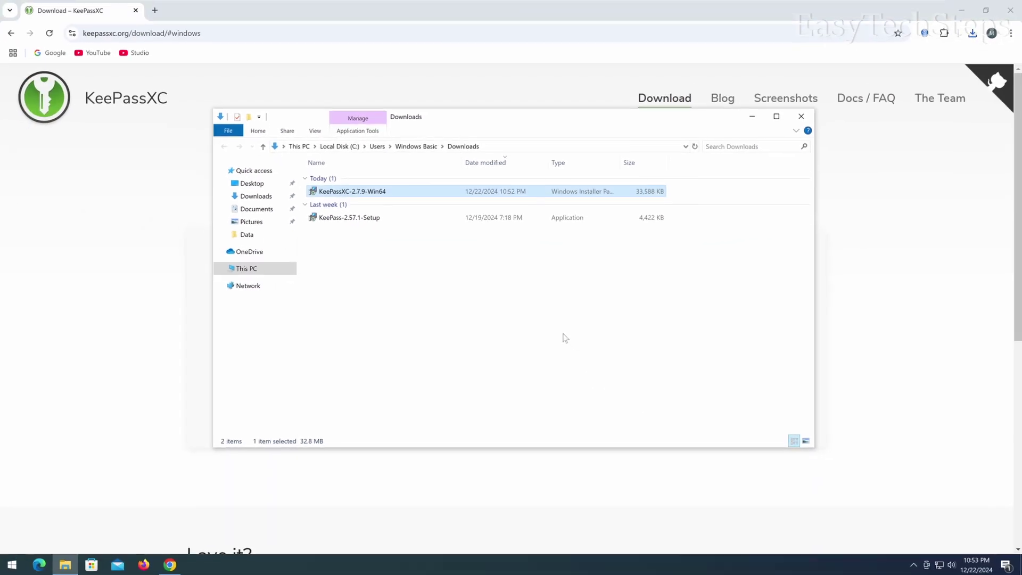
left_click(963, 12)
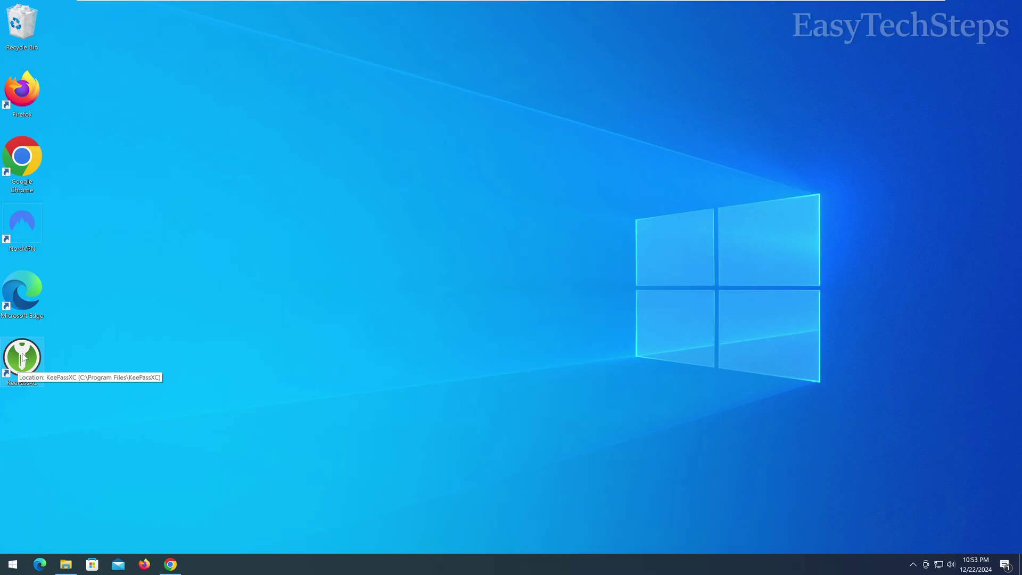
double_click(22, 358)
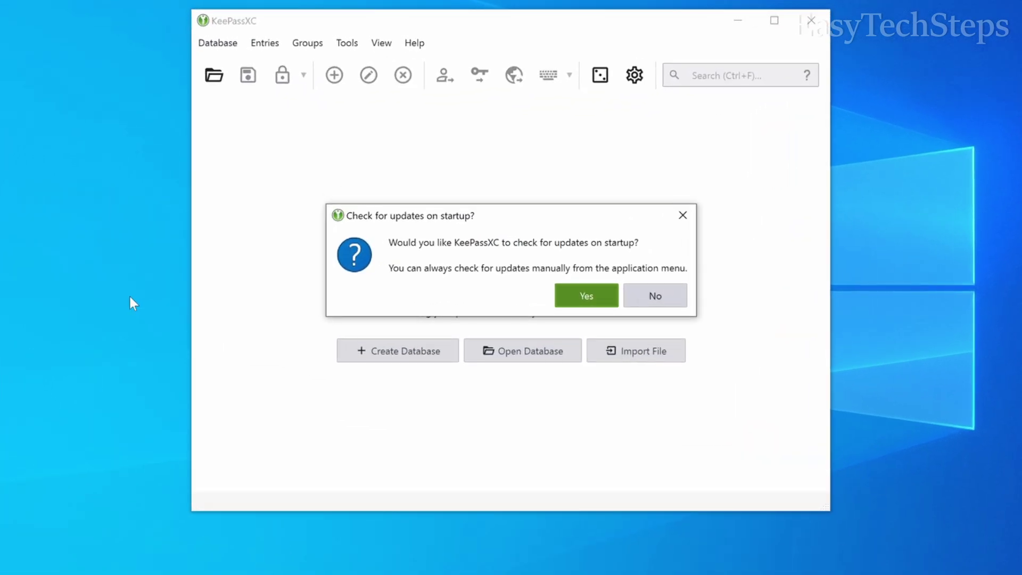
left_click(583, 296)
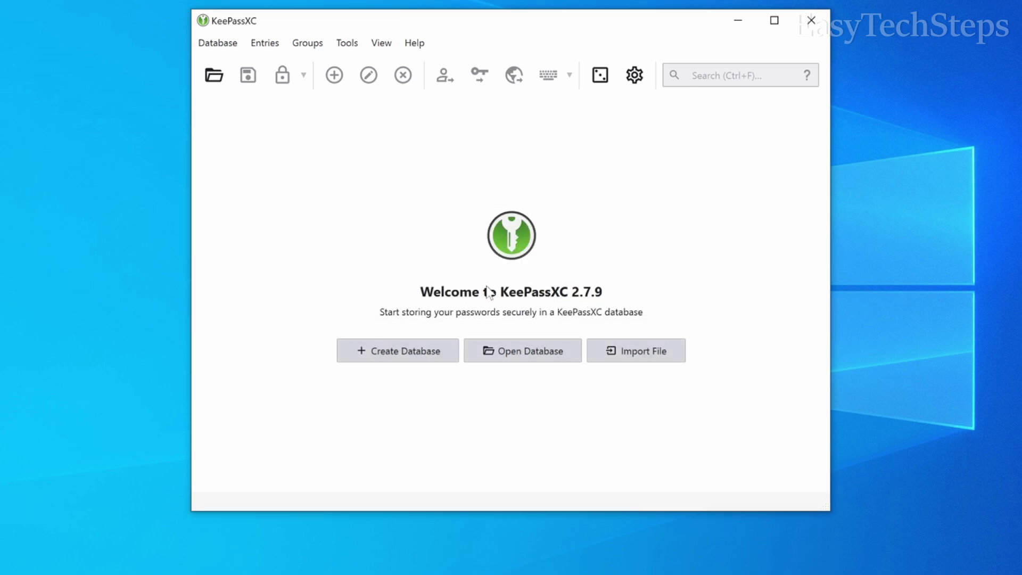
Step: Create a new database named 'My Passwords', keeping KDBX 4 and 1.0 s decryption time
left_click(404, 356)
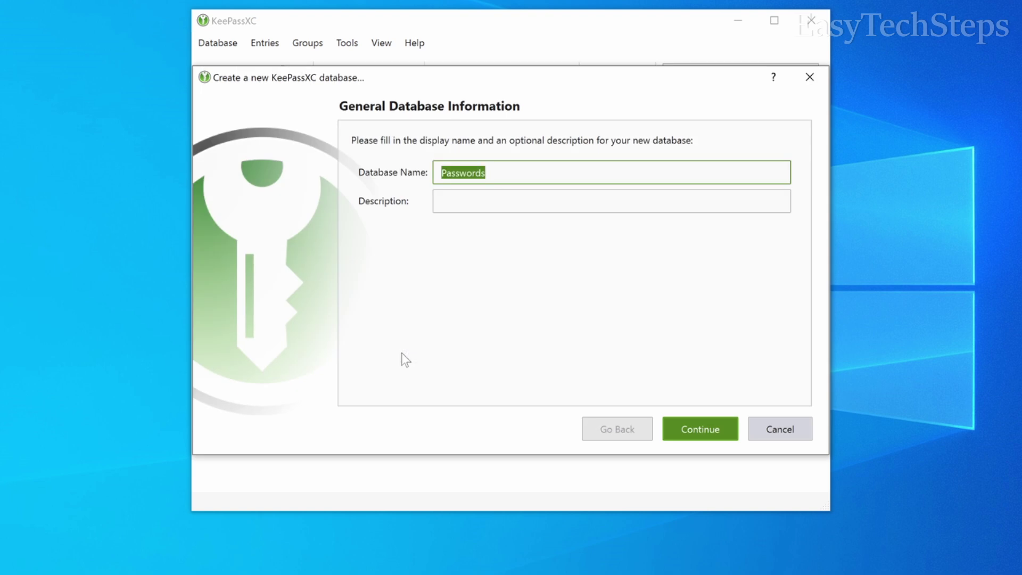
key("End")
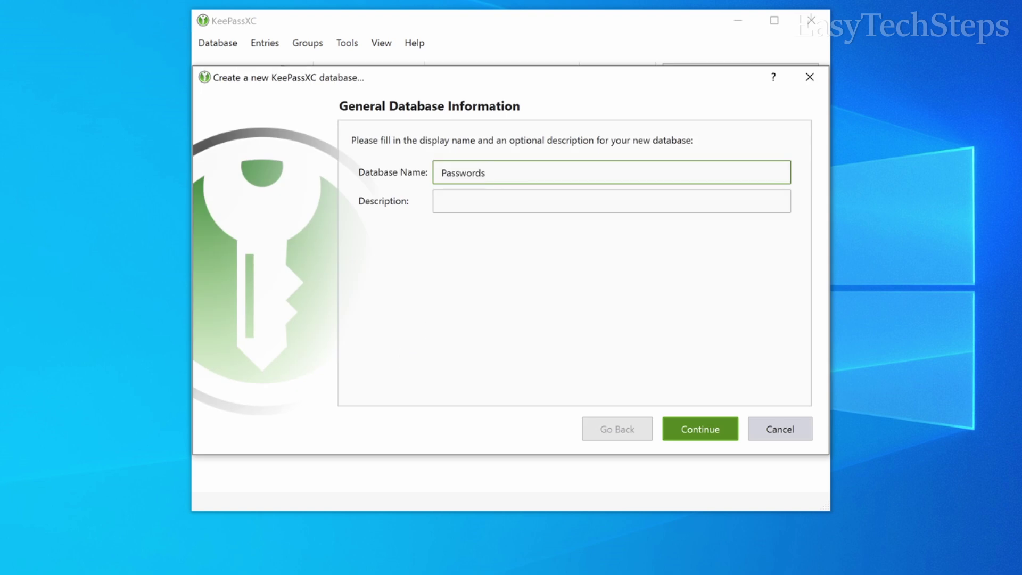
key("Home")
type("My")
left_click(695, 436)
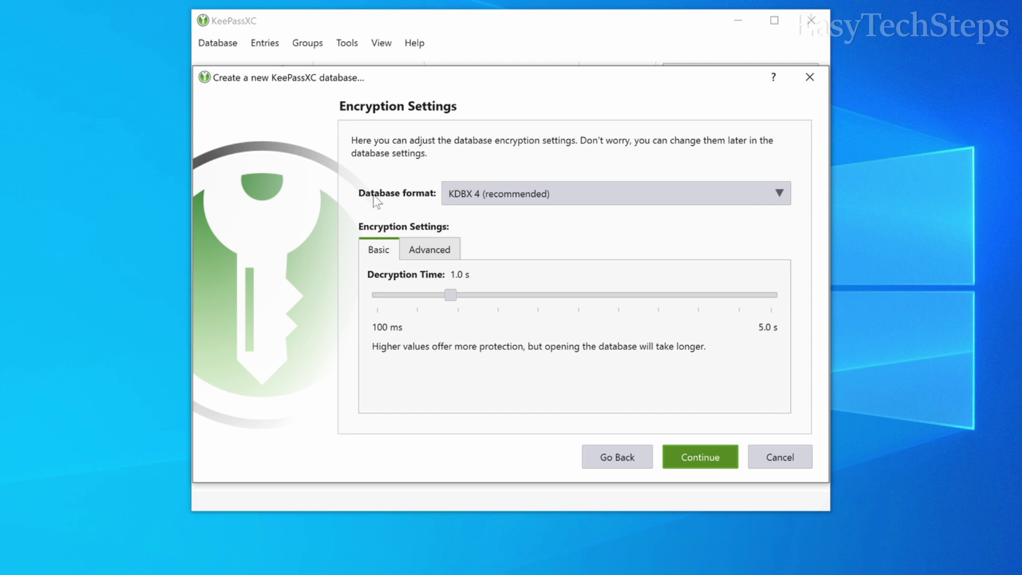
mouse_move(473, 196)
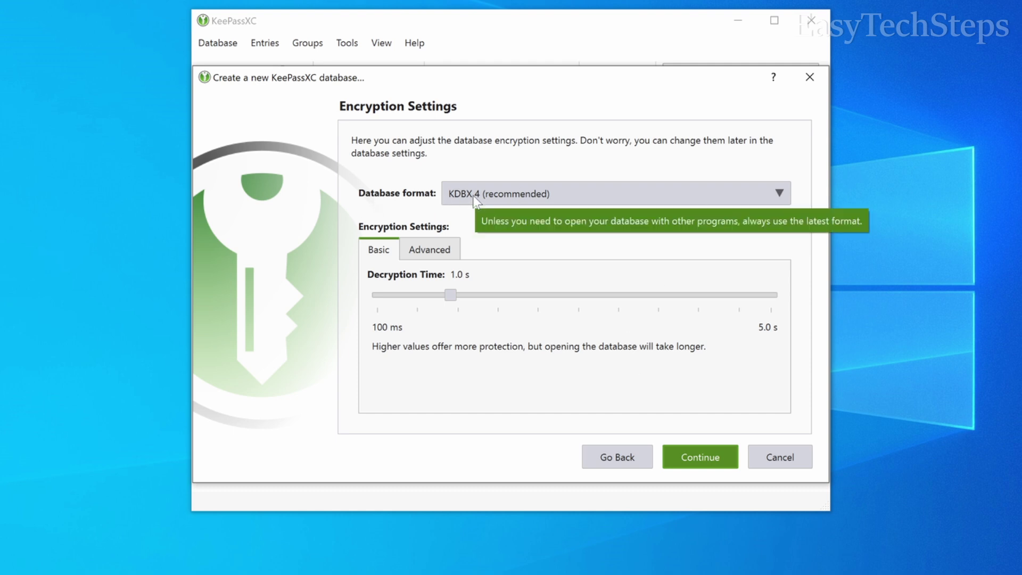
left_click(703, 456)
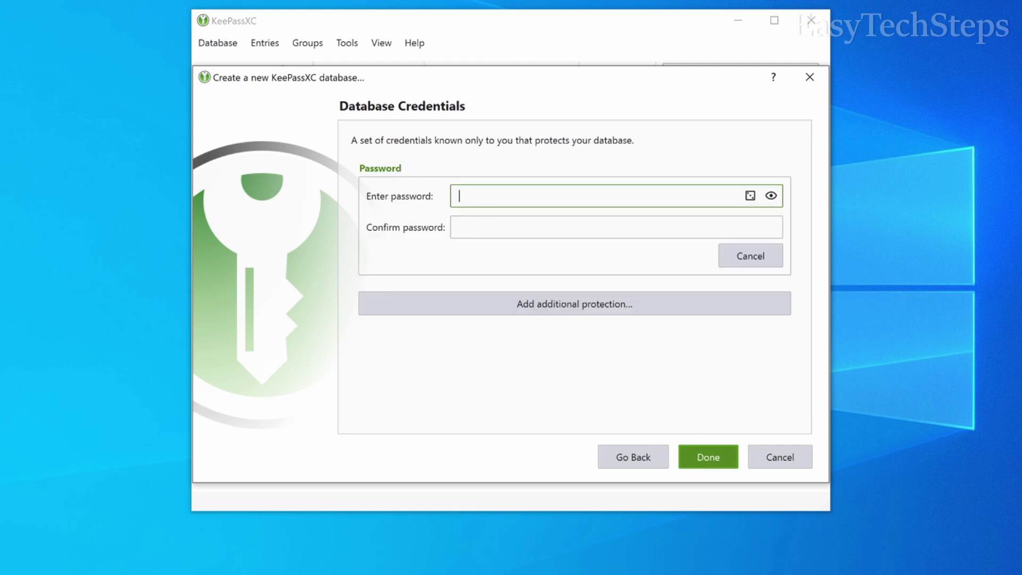
Step: Enter and confirm the master password, then accept the weak-password warning
key("ctrl+v")
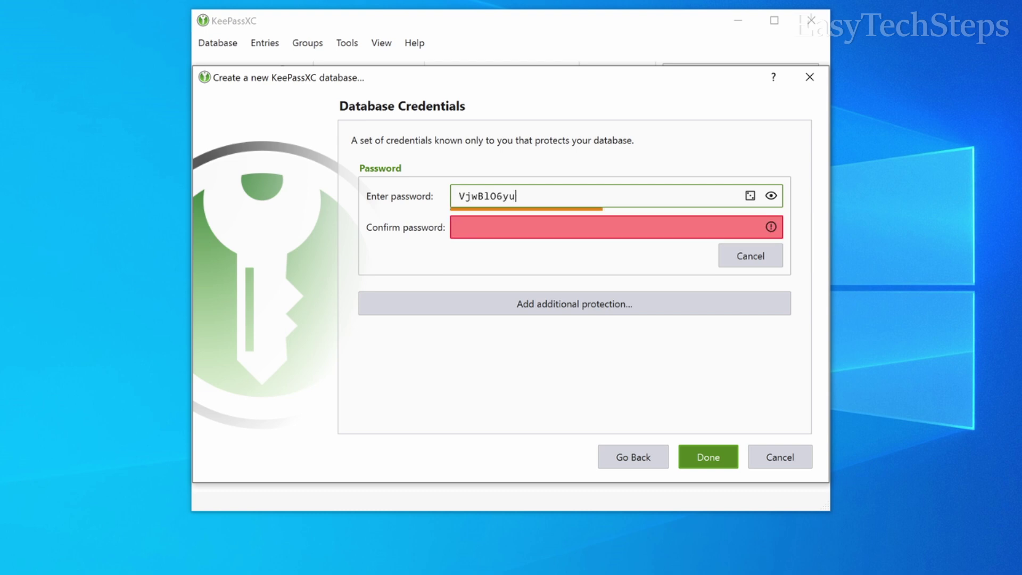
key("Tab")
key("ctrl+v")
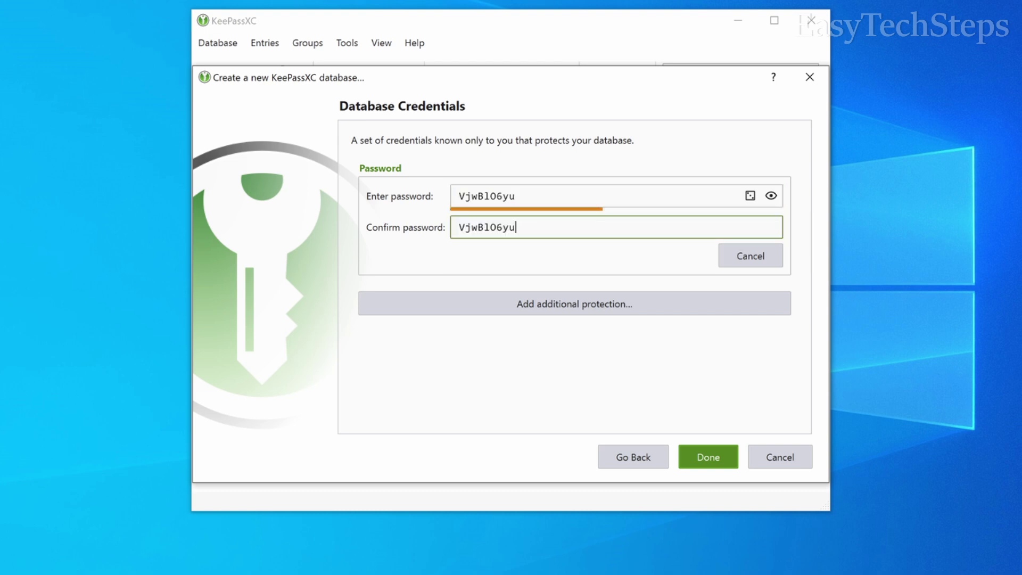
left_click(429, 260)
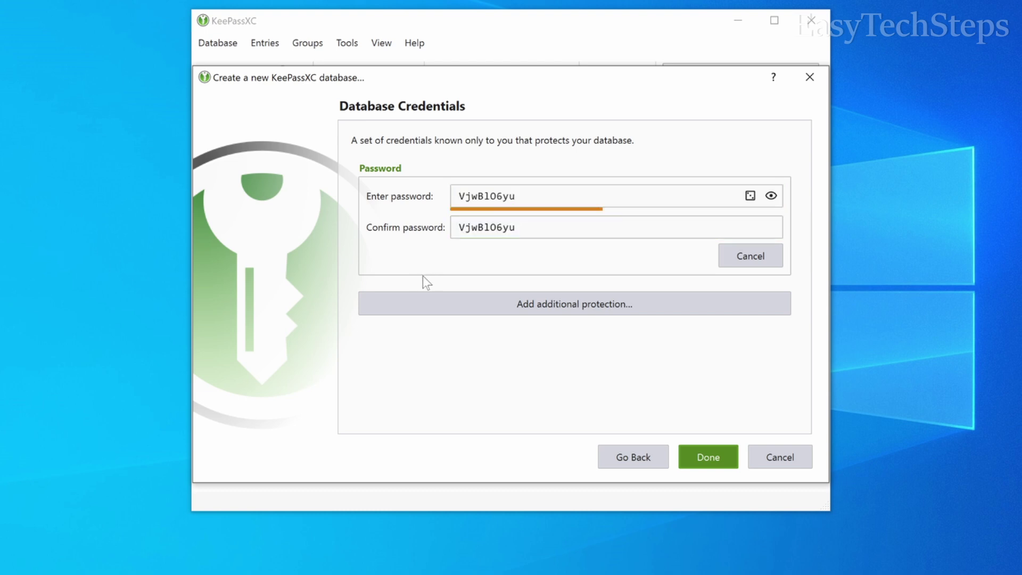
left_click(714, 462)
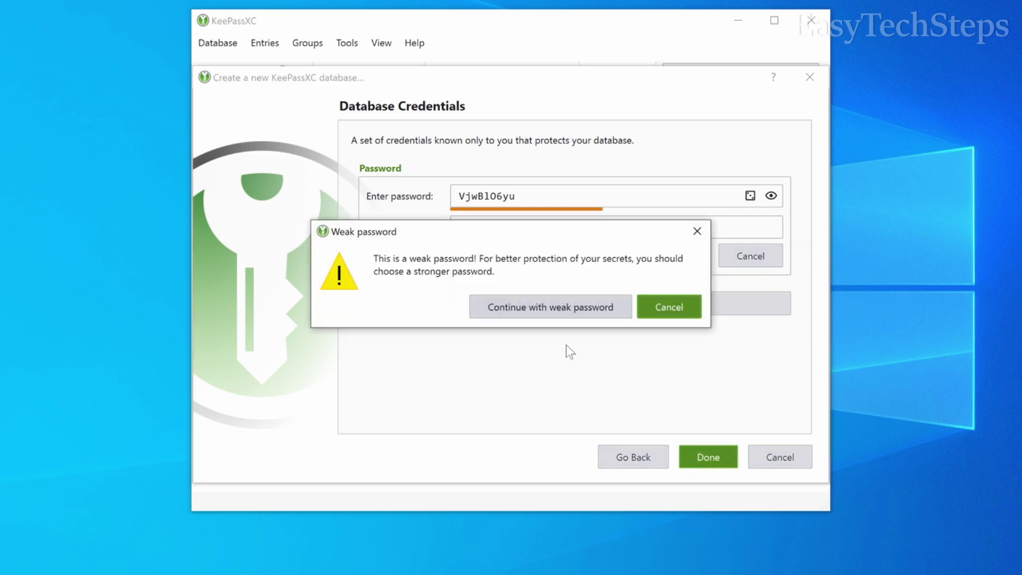
left_click(538, 307)
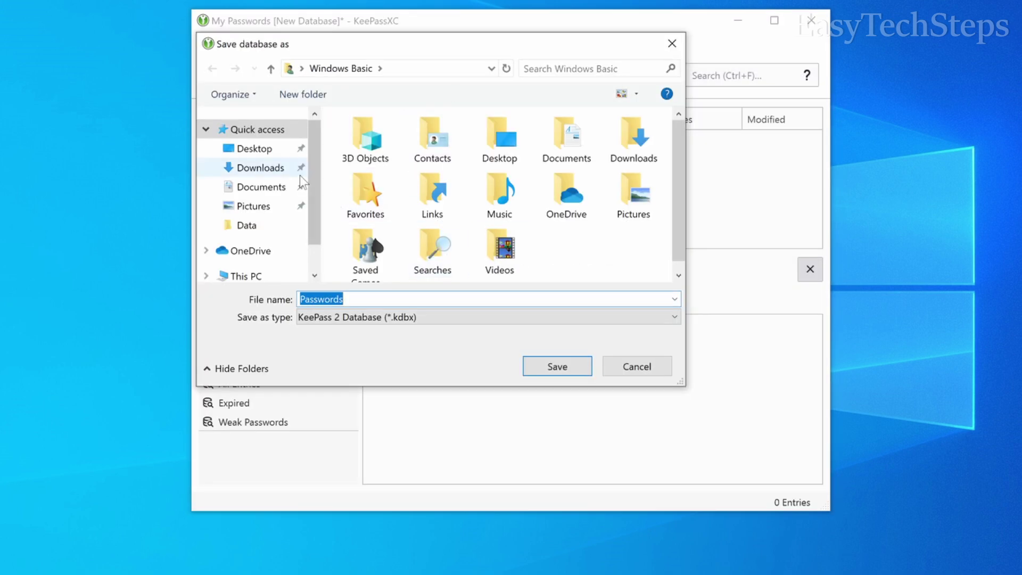
Step: Save the database file as 'My Passwords' in the Downloads folder
left_click(260, 168)
left_click(257, 301)
key("Home")
type("M")
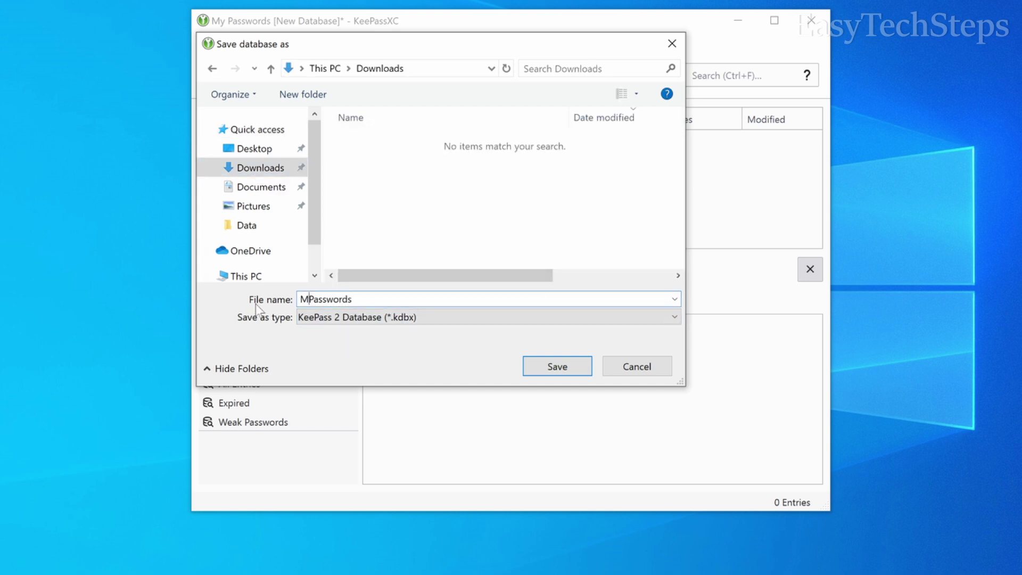
type("y")
left_click(577, 370)
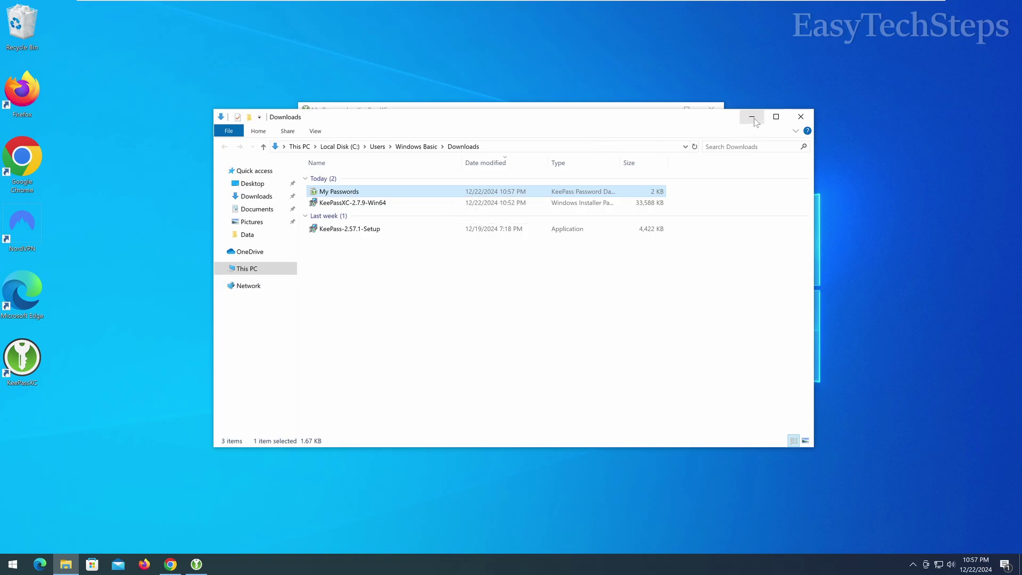
Step: Minimize the Downloads File Explorer window to reveal the KeePassXC database
left_click(752, 117)
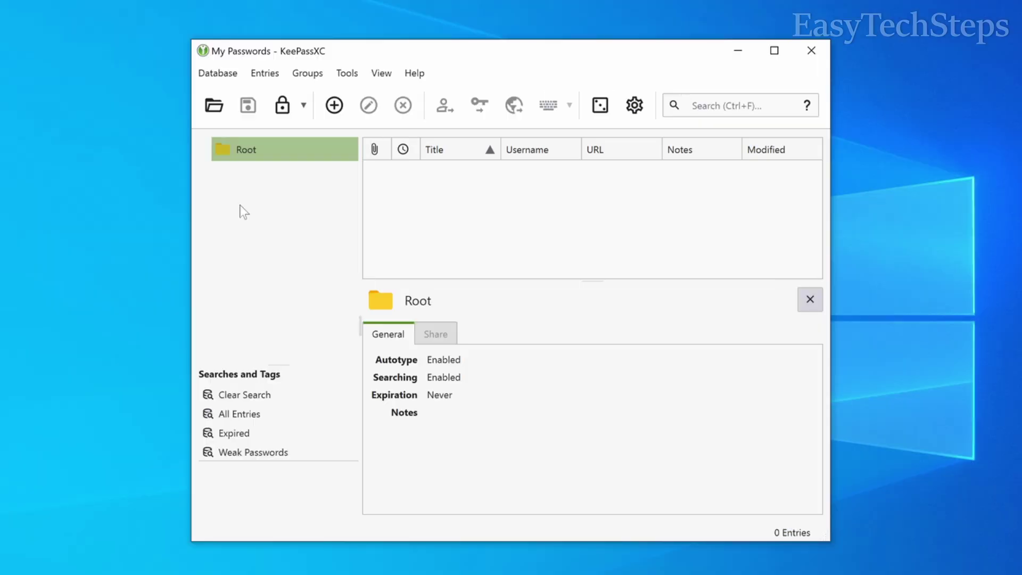
Step: Create an 'Internet' group under Root with the computer-monitor icon
right_click(235, 191)
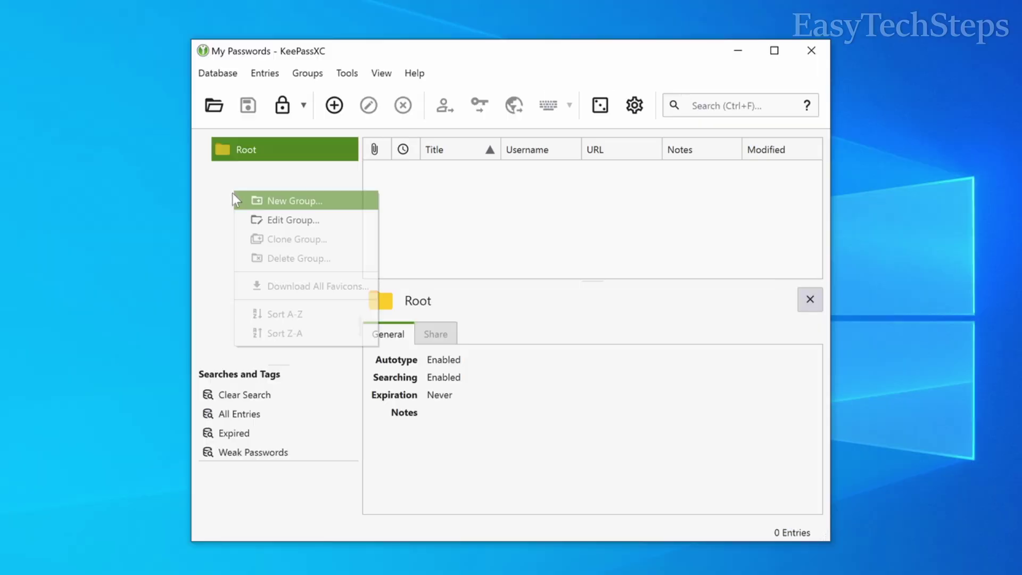
left_click(335, 205)
type("Internet")
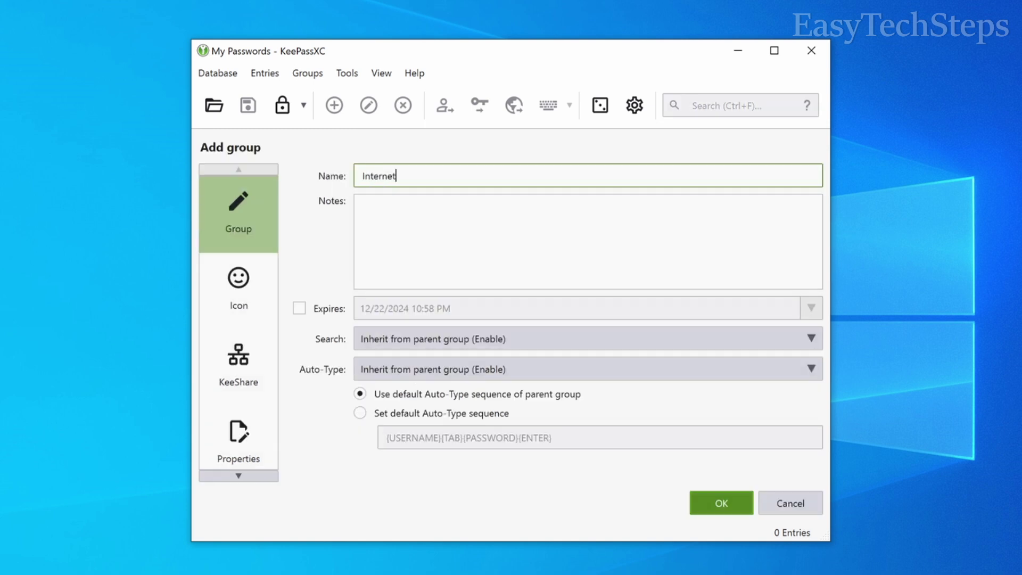
left_click(237, 305)
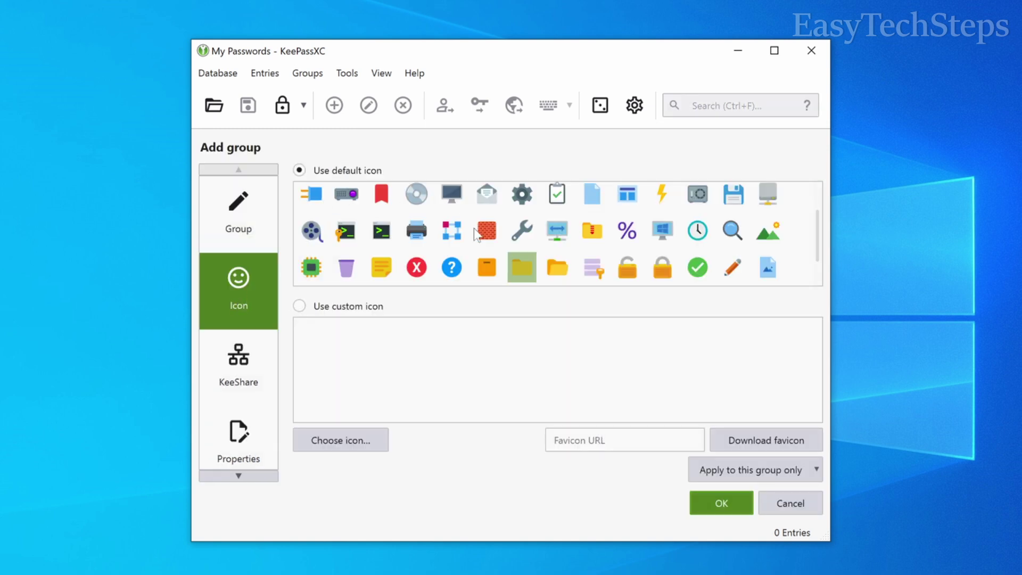
left_click(450, 198)
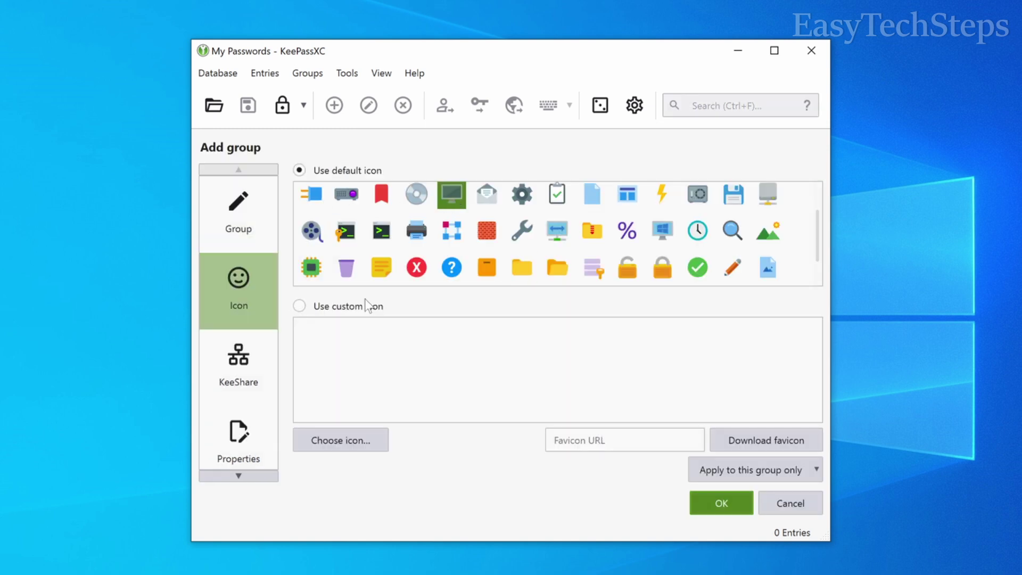
left_click(723, 502)
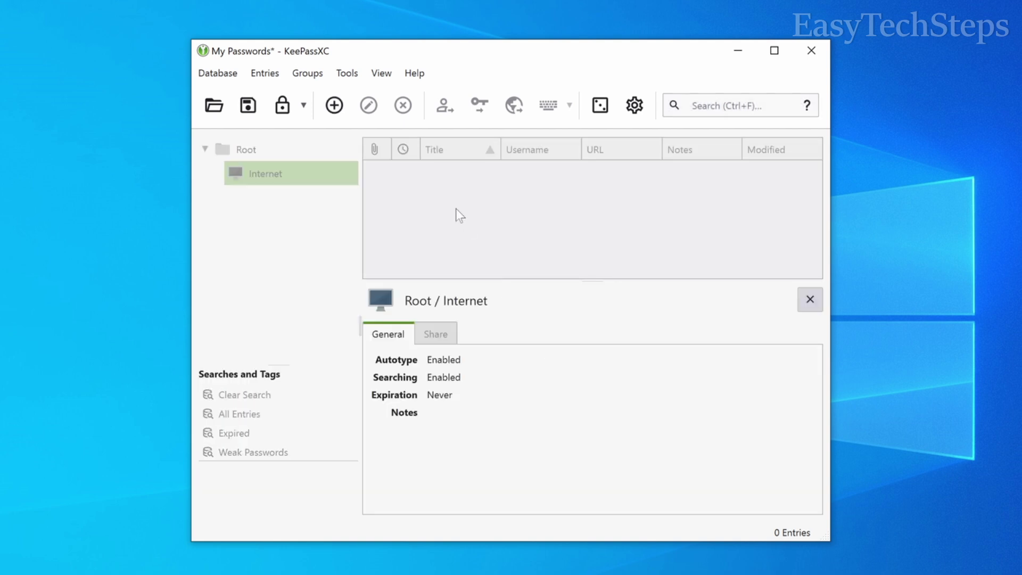
Step: Create a 'Baking' group under Root
right_click(262, 213)
left_click(224, 150)
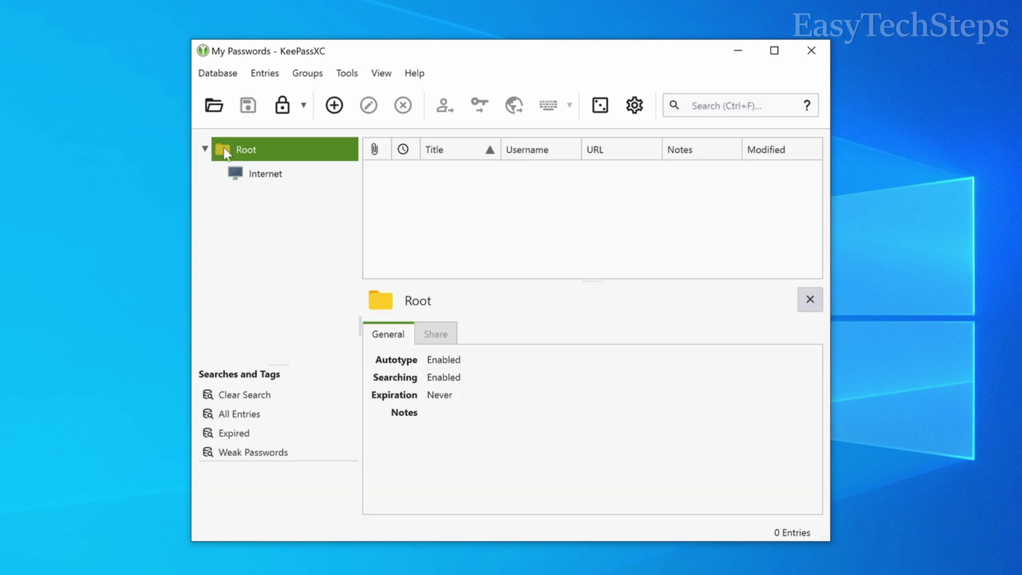
right_click(255, 155)
left_click(290, 165)
type("Baking")
left_click(722, 502)
Step: Give the Baking group the house icon
right_click(273, 202)
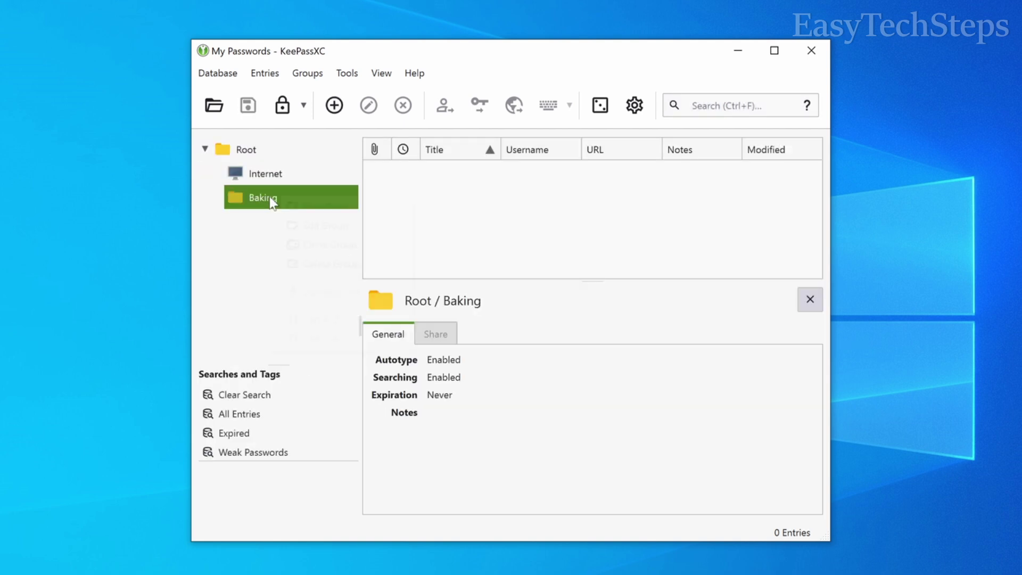
left_click(319, 225)
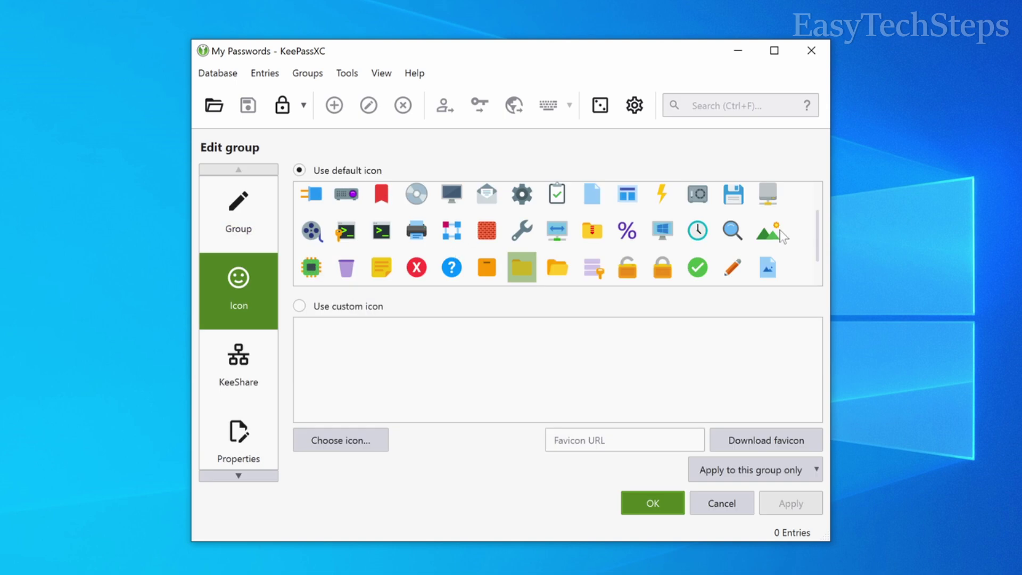
scroll(781, 235, "down", 1)
left_click(450, 267)
key("Return")
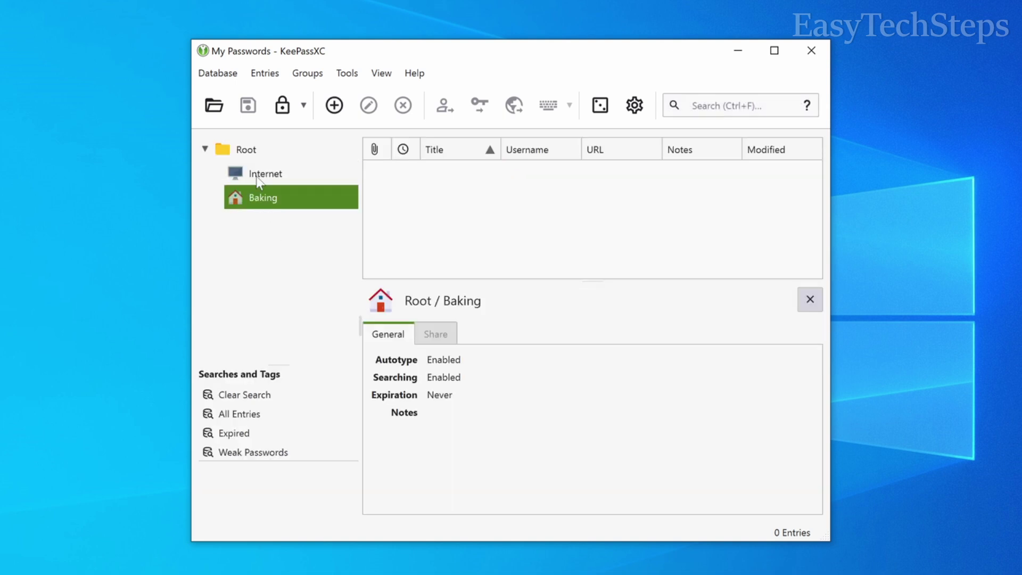
Step: Add a 'Social' subgroup inside Internet and select it
right_click(270, 183)
left_click(301, 192)
key("Escape")
left_click(320, 221)
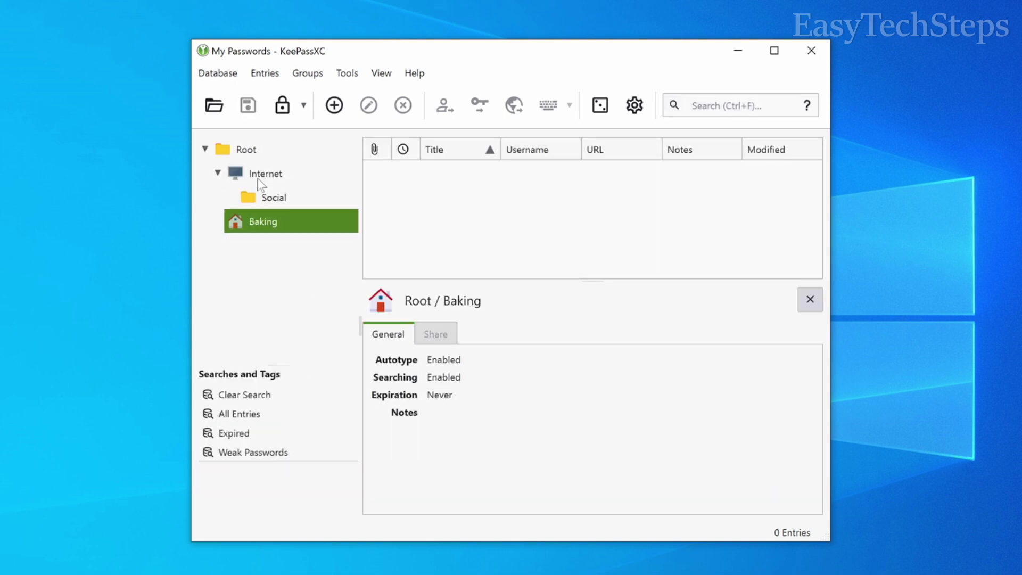
left_click(274, 200)
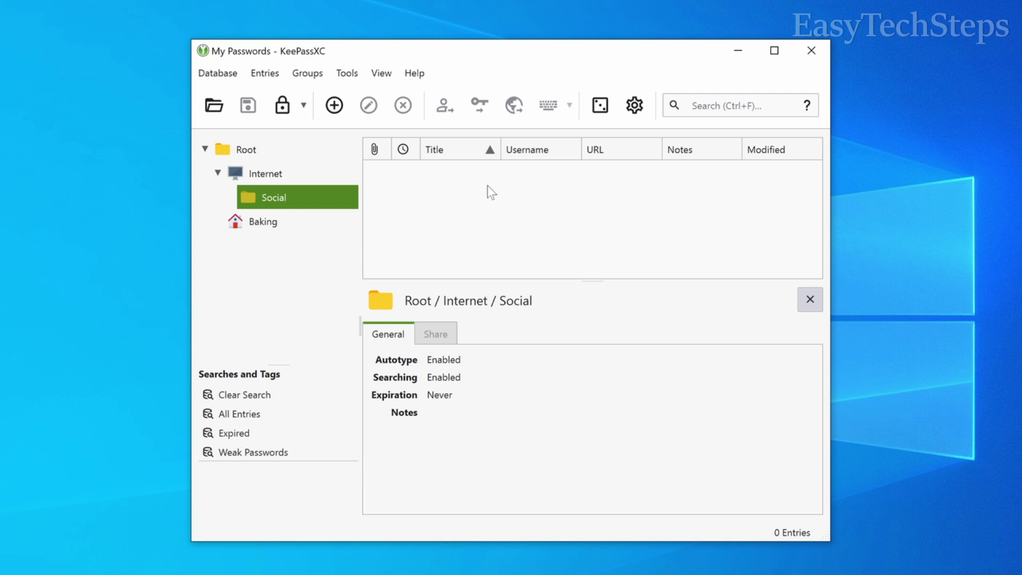
right_click(398, 181)
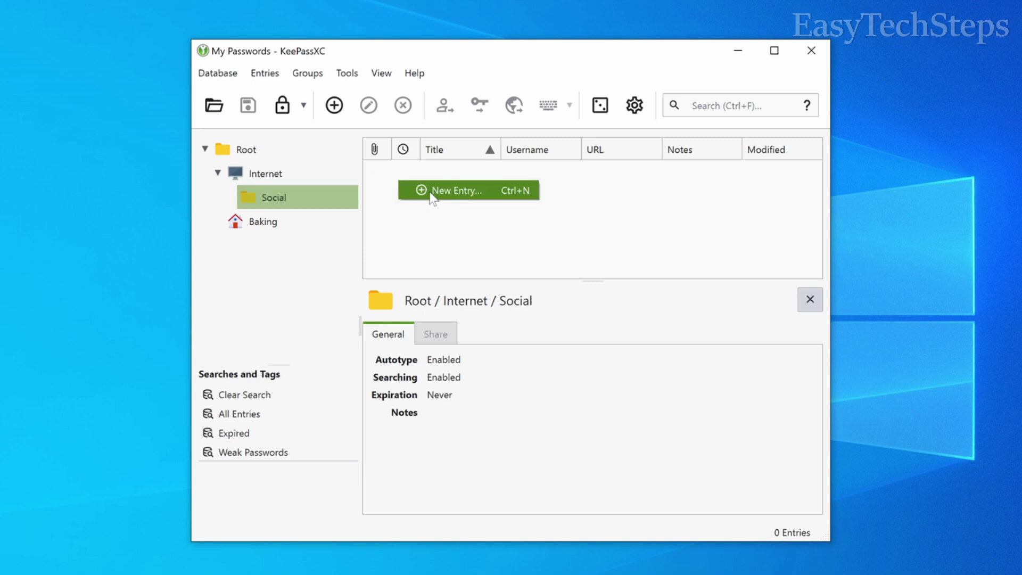
left_click(455, 190)
type("Faceboo")
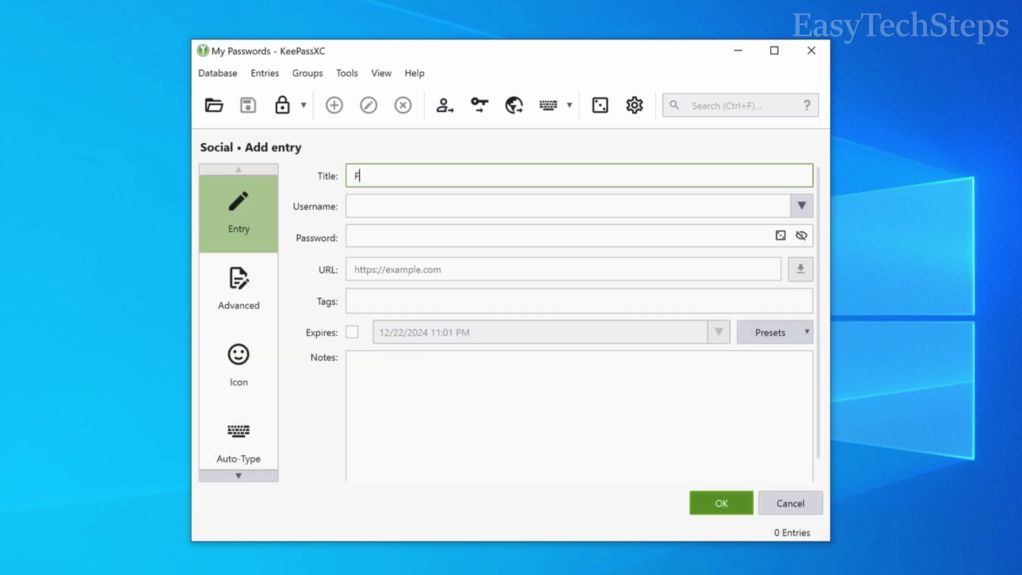
type("your username")
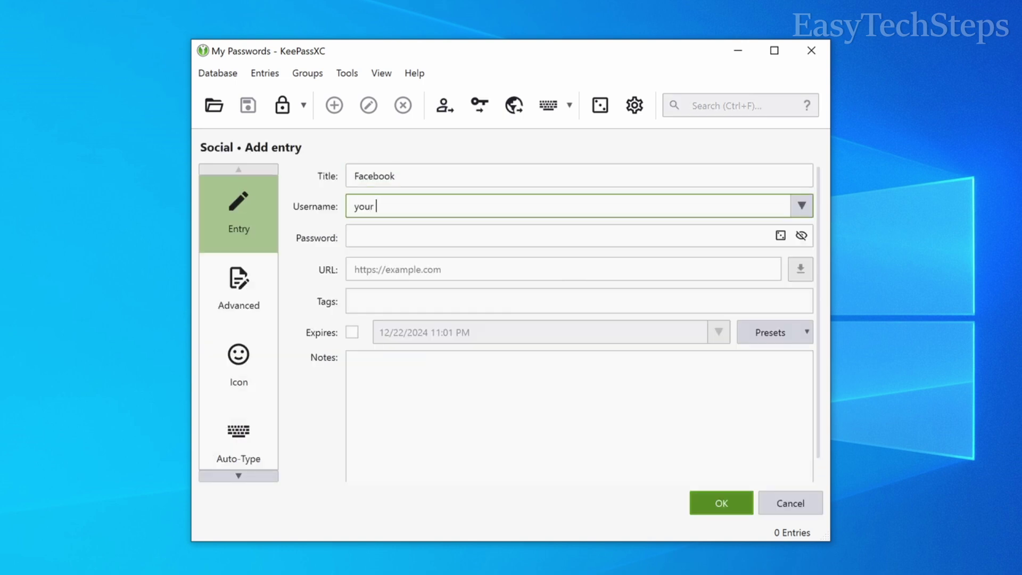
key("Tab")
type("******")
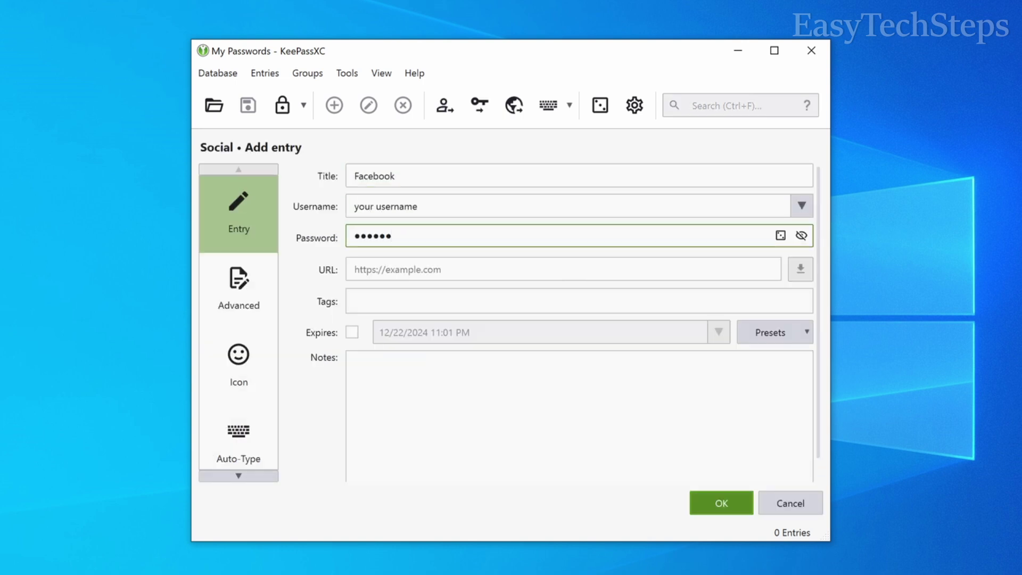
key("Tab")
type("https://facebook.com")
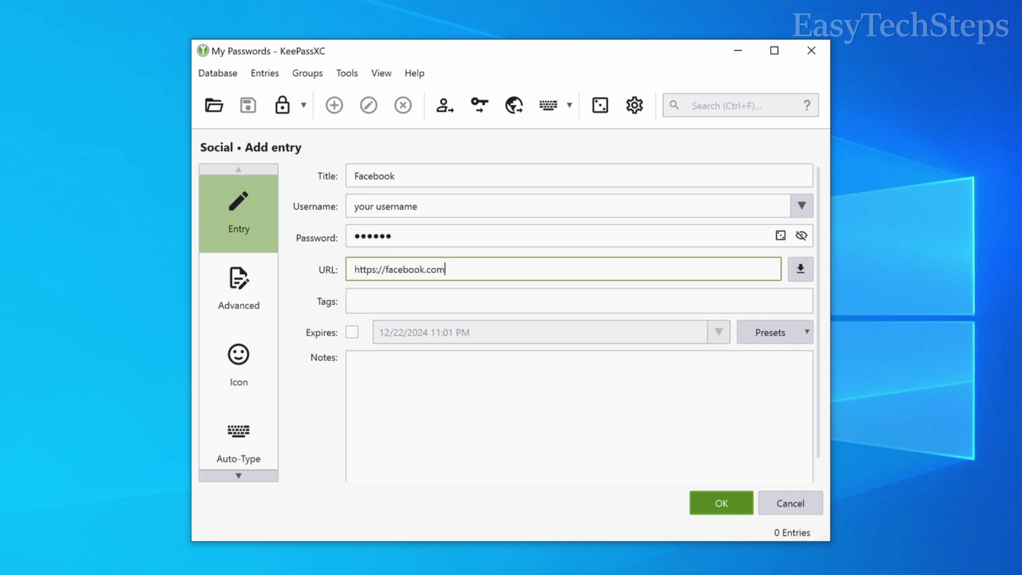
key("Tab")
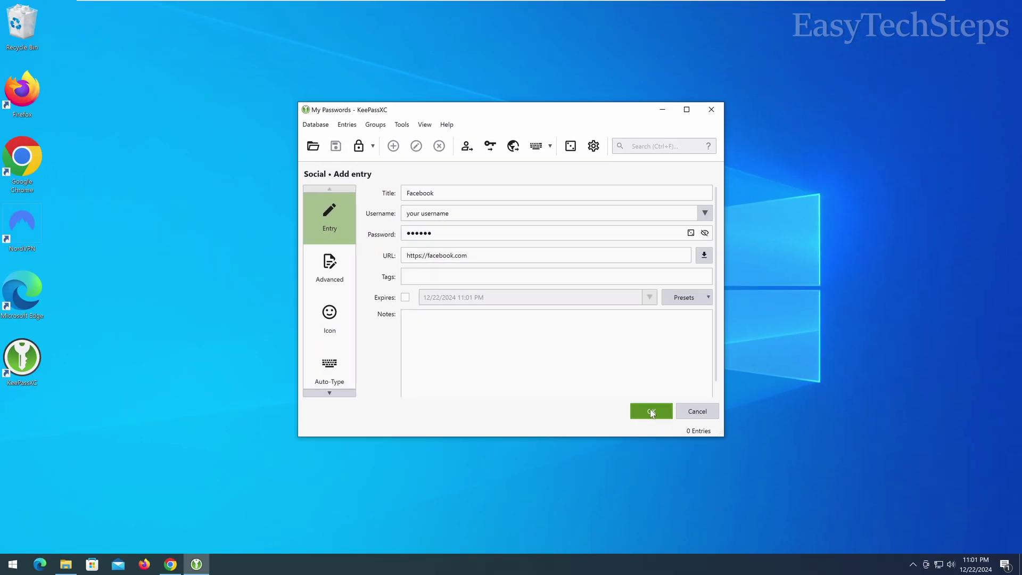
Step: Save the Facebook and Gmail entries and save the database
left_click(719, 503)
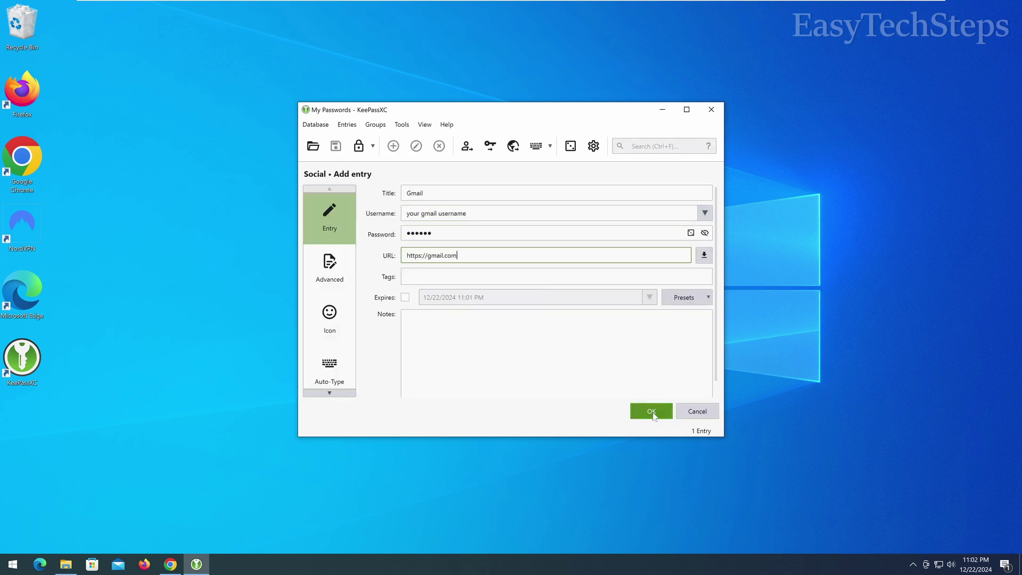
left_click(650, 410)
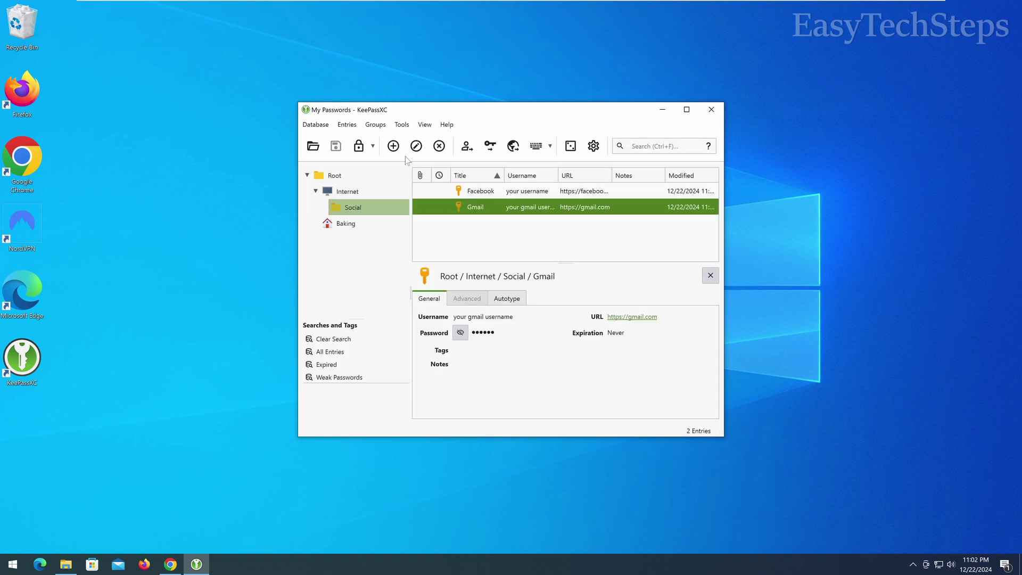
left_click(336, 146)
Step: Close KeePassXC, relaunch it from the desktop, and unlock My Passwords with the master password
left_click(711, 109)
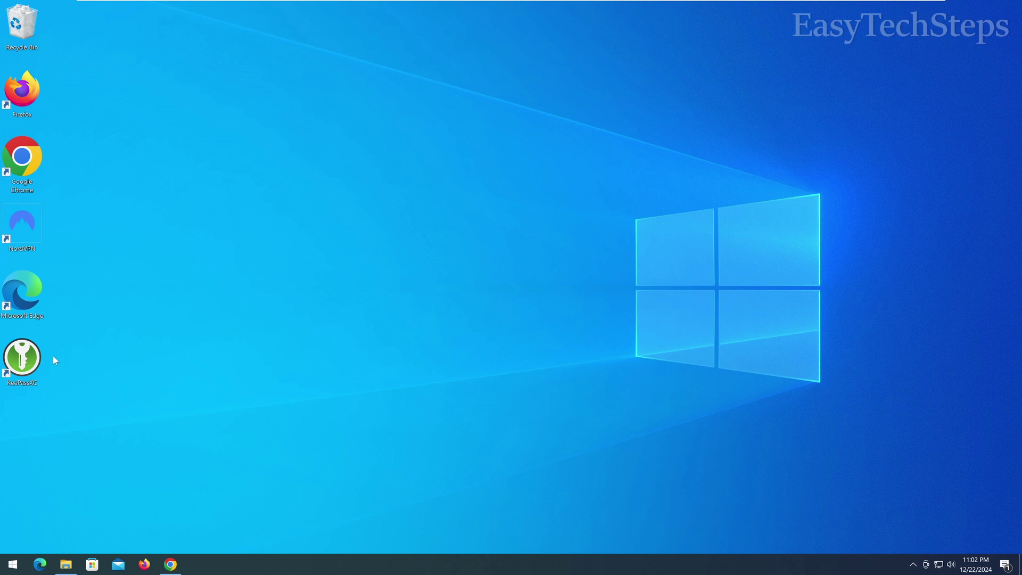
double_click(23, 357)
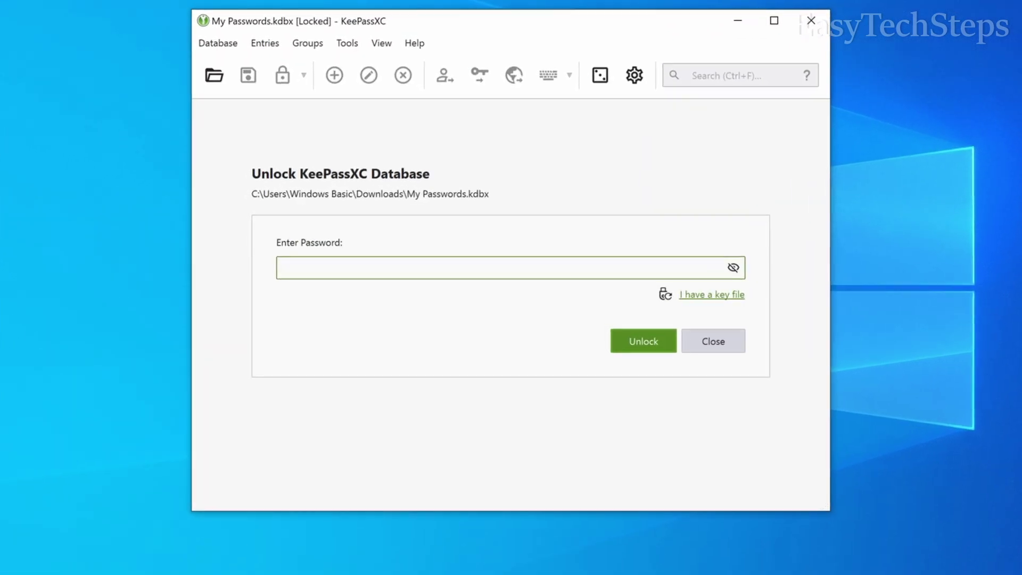
type("*********")
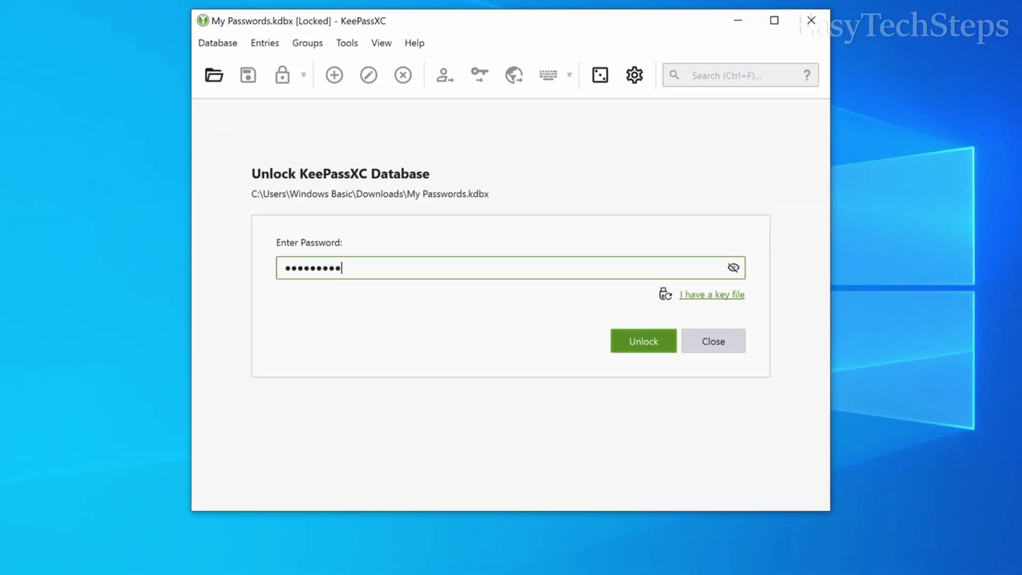
left_click(628, 344)
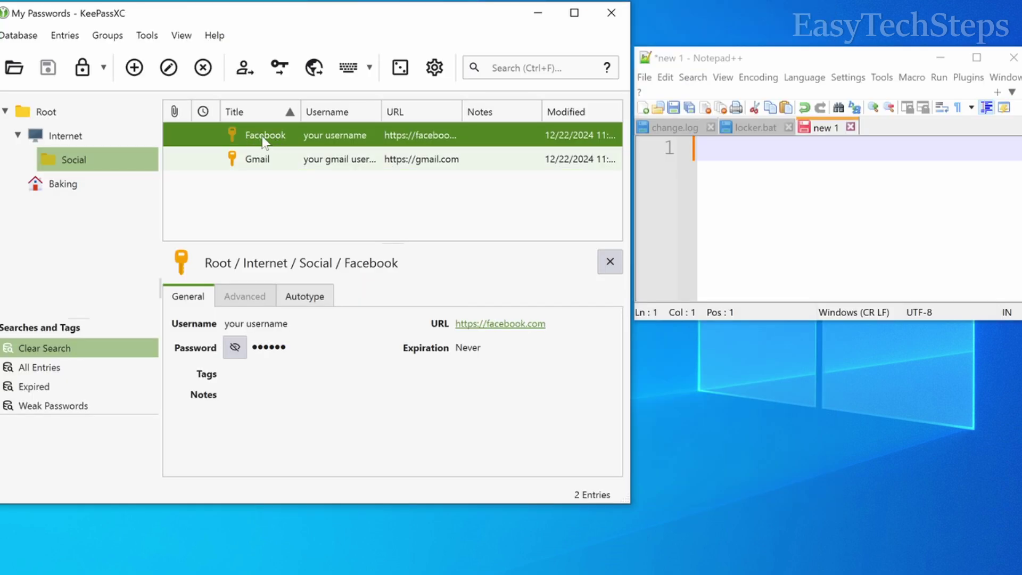
Step: Copy the Facebook entry's username and paste it into the Notepad++ document
right_click(262, 136)
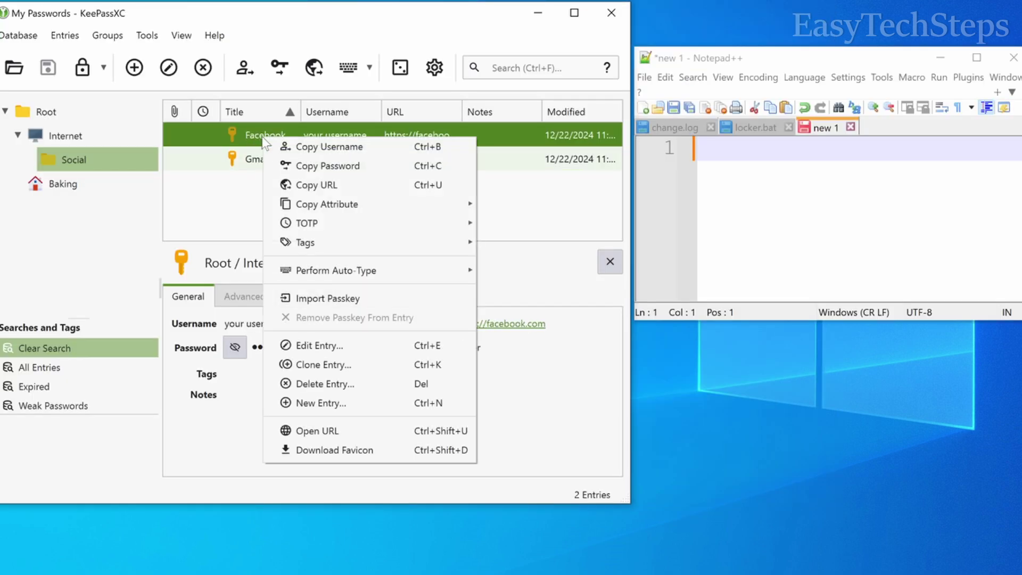
left_click(316, 150)
right_click(732, 160)
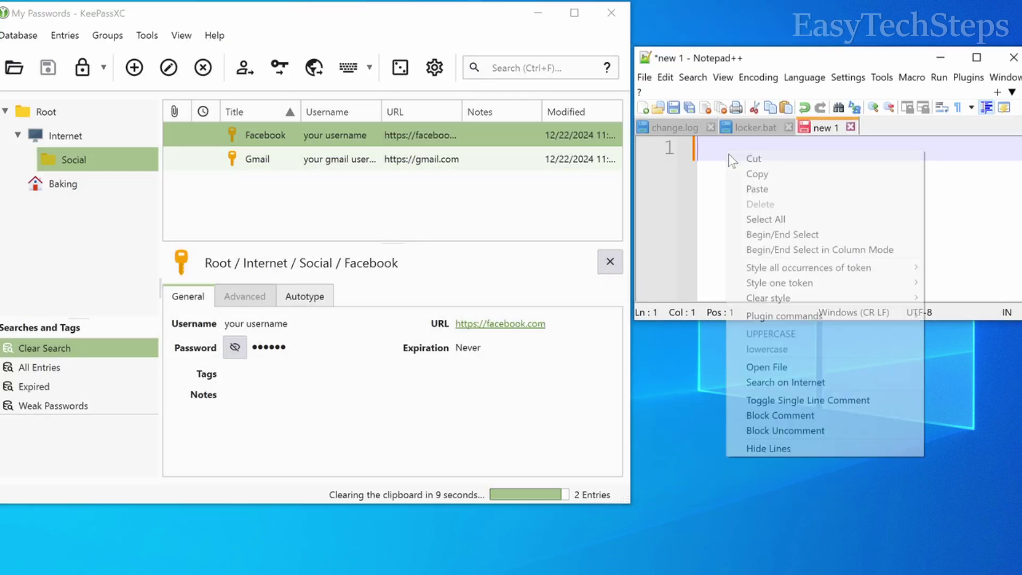
left_click(765, 191)
Step: Copy the Facebook entry's password and paste it on line 2 of the document
right_click(298, 134)
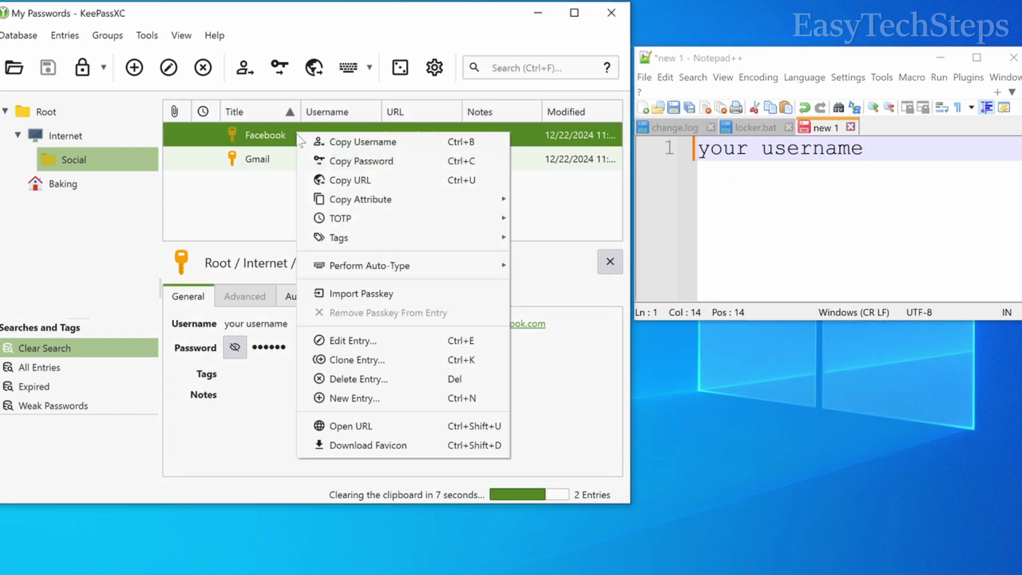
left_click(334, 161)
left_click(745, 187)
key("Return")
right_click(746, 189)
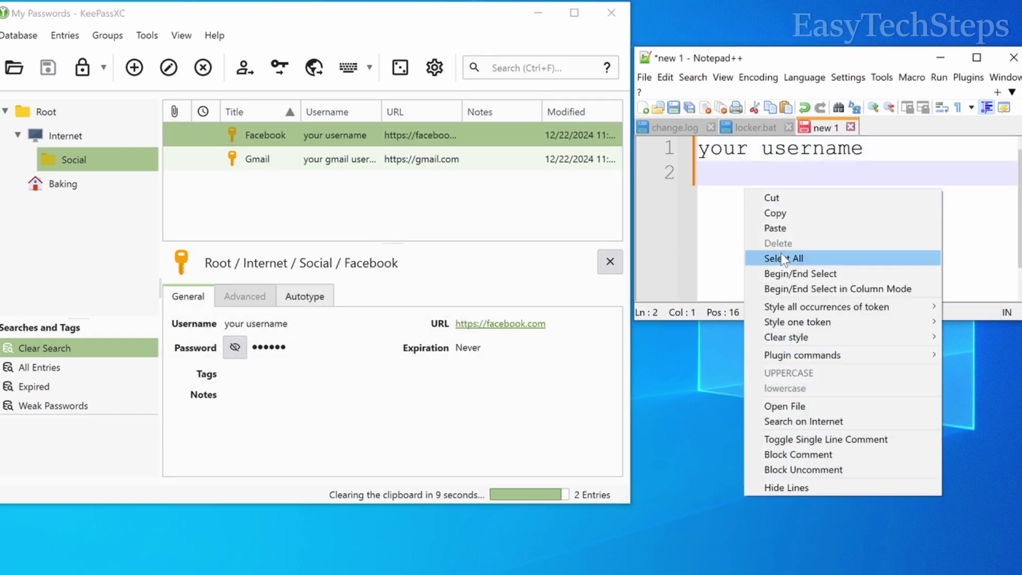
left_click(775, 228)
right_click(251, 136)
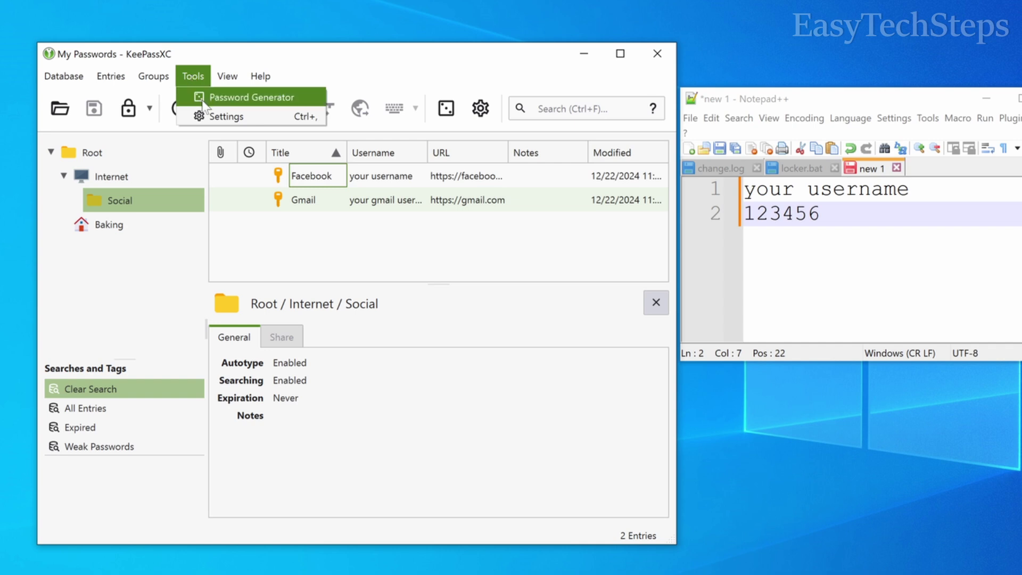
Step: In the Password Generator, set length to 18, reveal the password, and regenerate it repeatedly
left_click(264, 99)
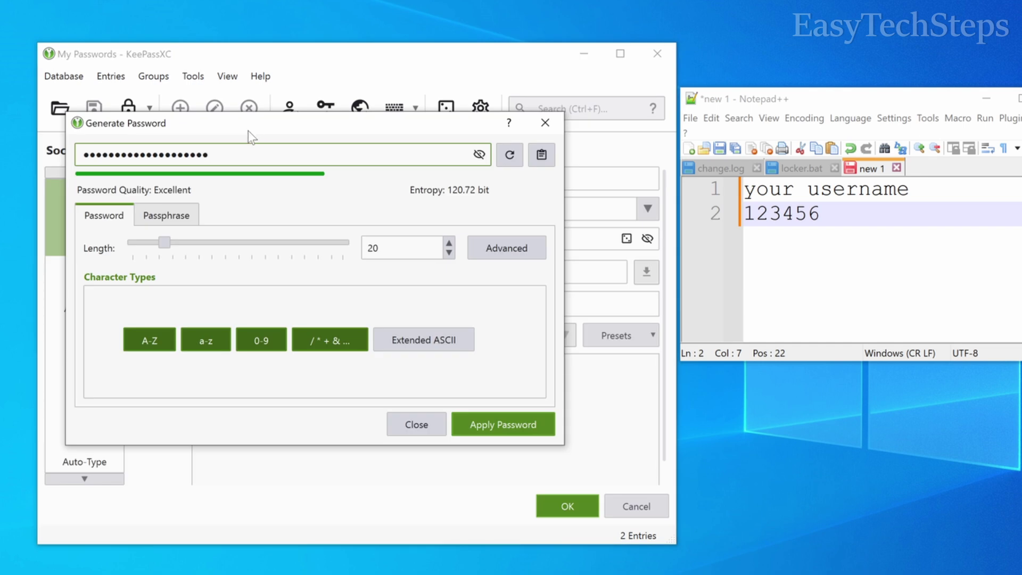
left_click(165, 241)
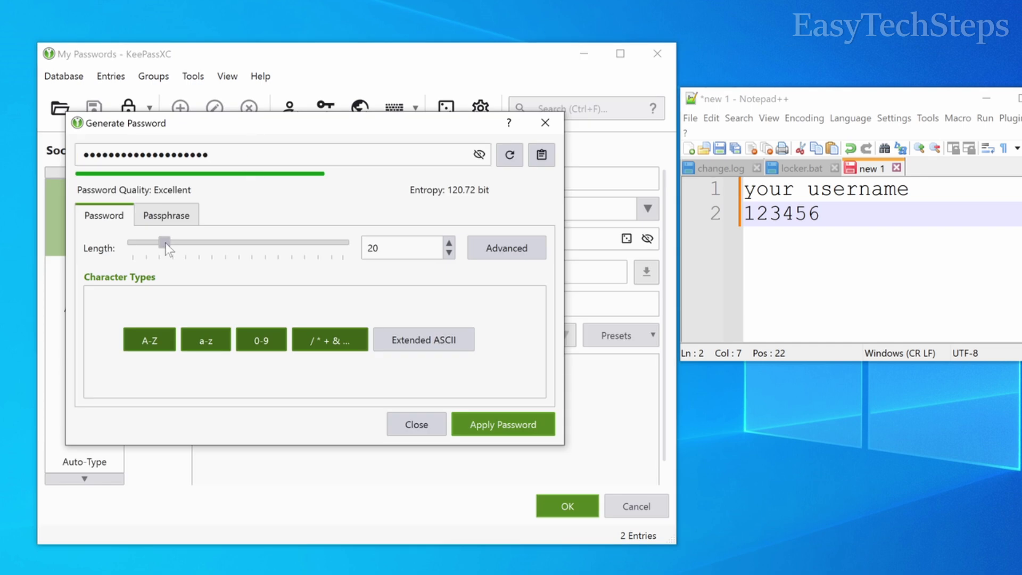
mouse_move(165, 242)
left_mouse_down()
mouse_move(145, 242)
mouse_move(161, 242)
left_mouse_up()
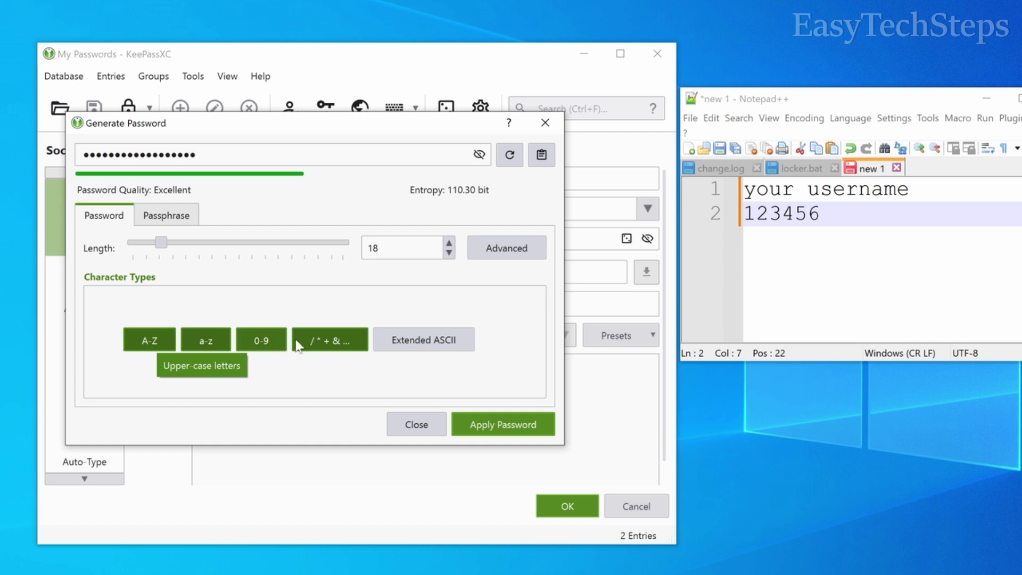
left_click(479, 155)
left_click(506, 154)
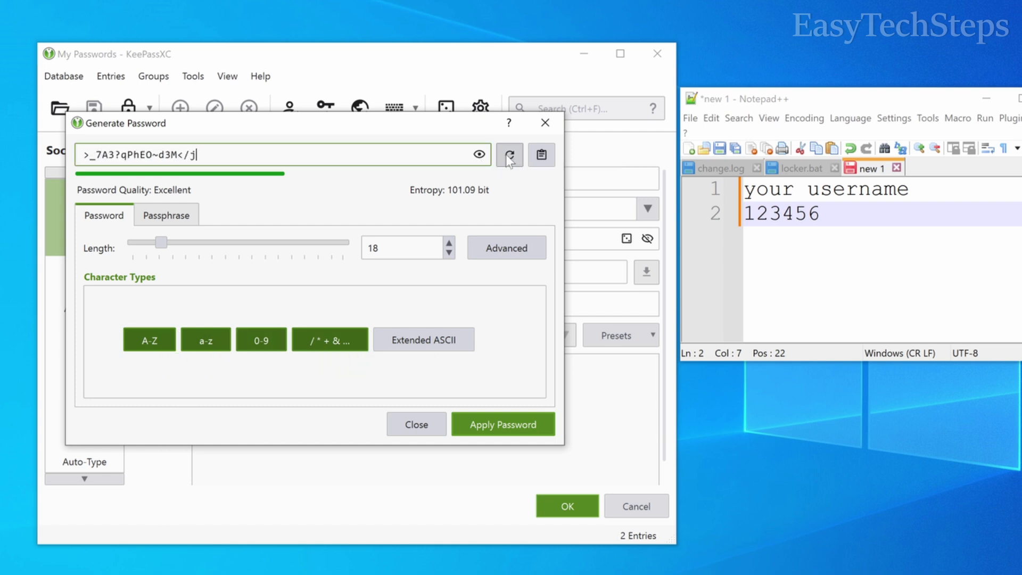
left_click(509, 159)
left_click(508, 159)
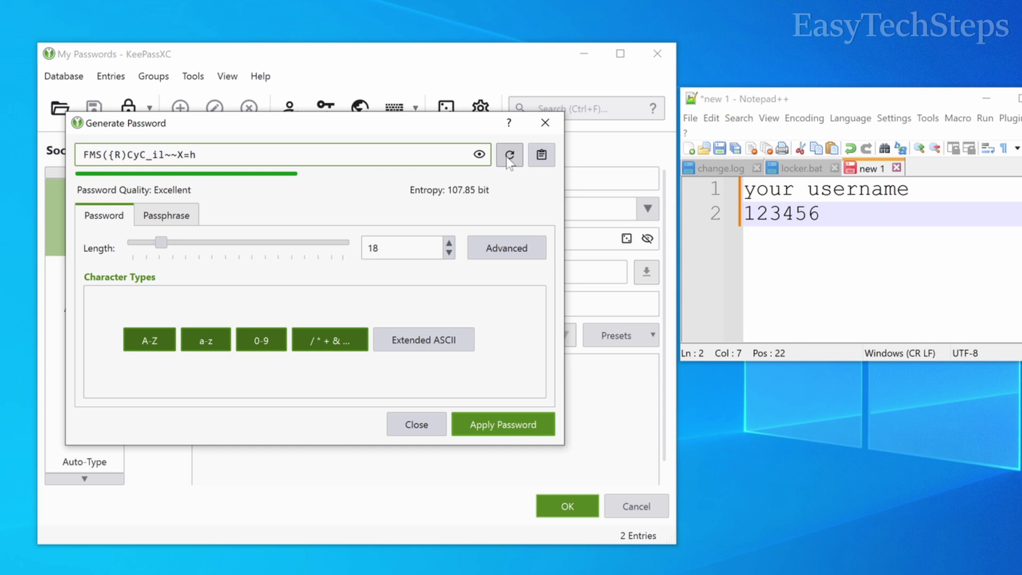